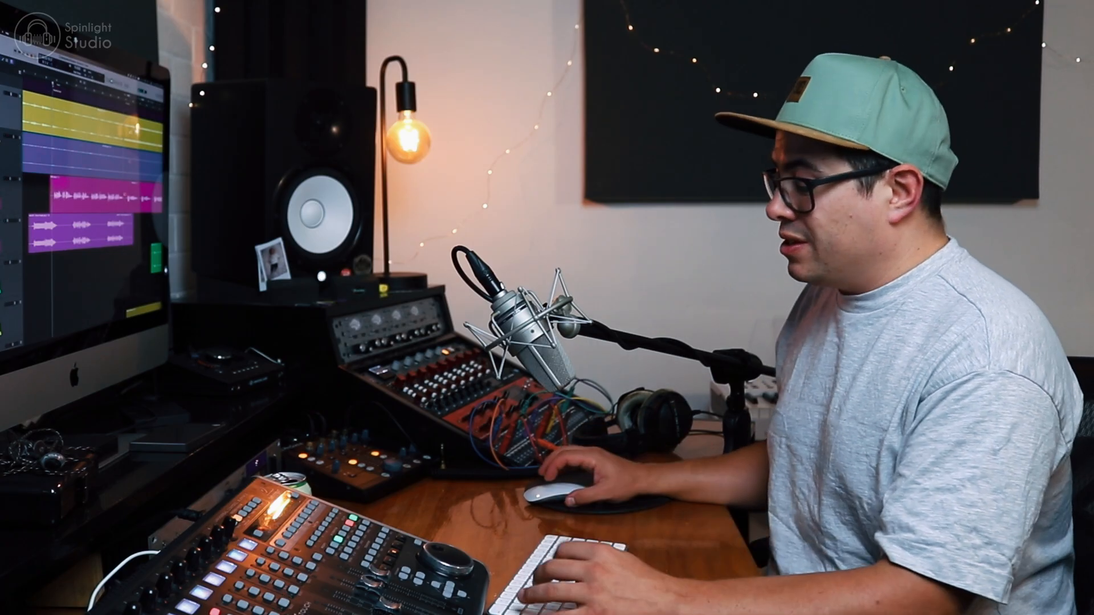
Open the mixer and examine the Abbey Road Chambers reverb on REV 1, including its bass cut filter.
key("x")
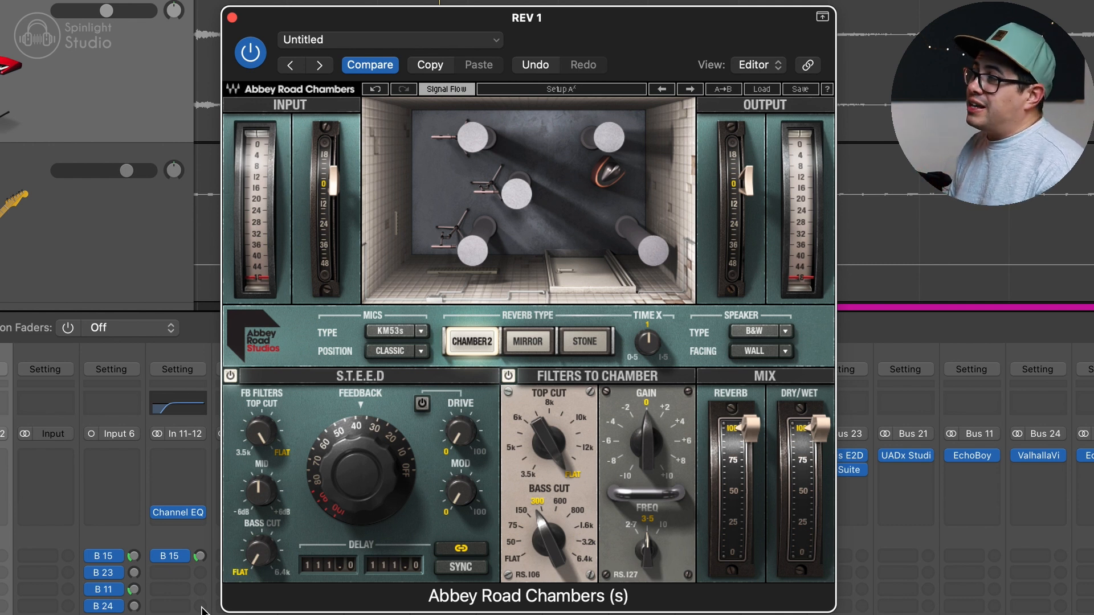
left_click(202, 611)
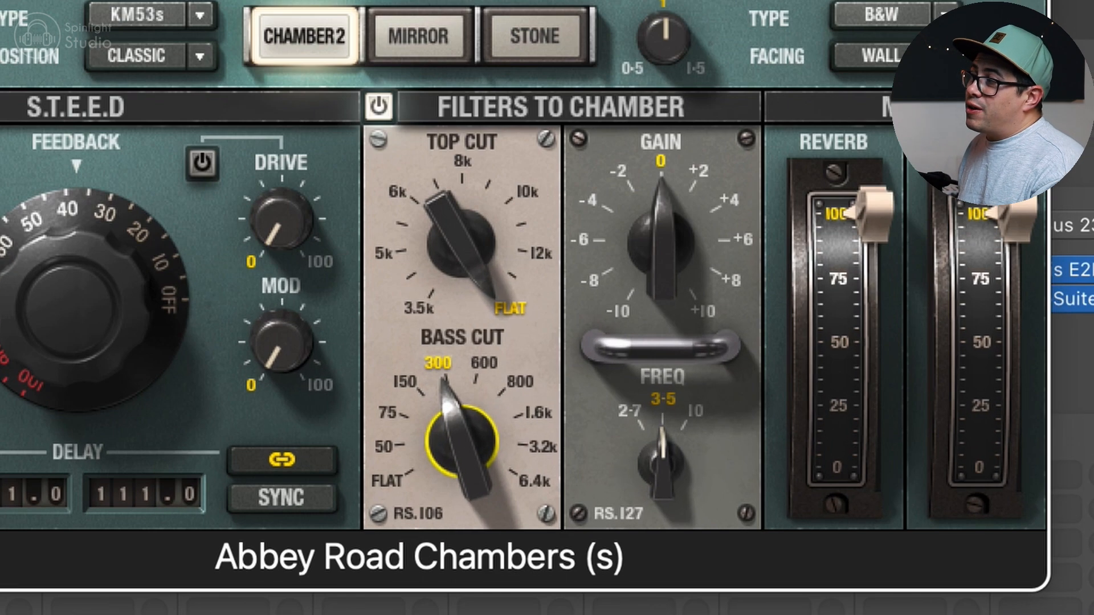
left_click_drag(469, 428, 470, 426)
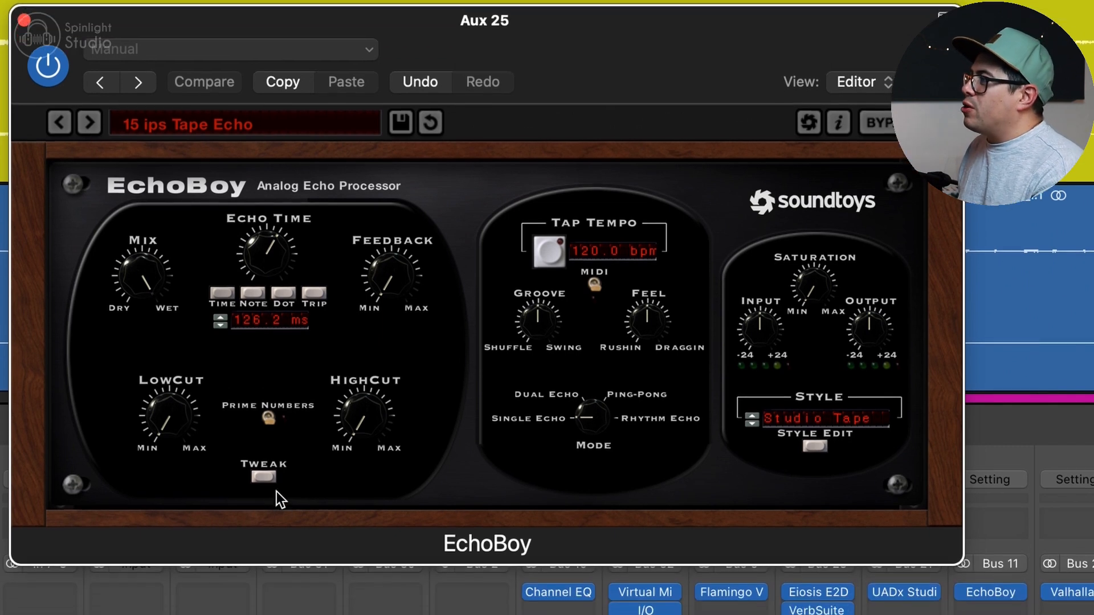
Reveal the extra tweak controls of the slap EchoBoy to check its Width setting, and toggle solo on the selected track.
left_click(263, 522)
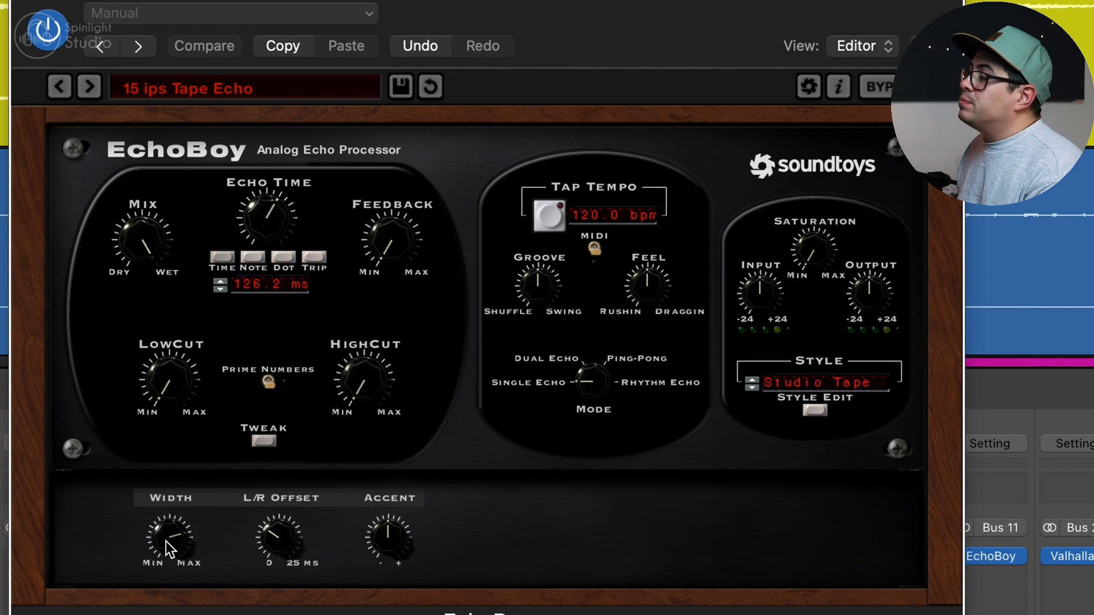
left_click_drag(166, 541, 167, 534)
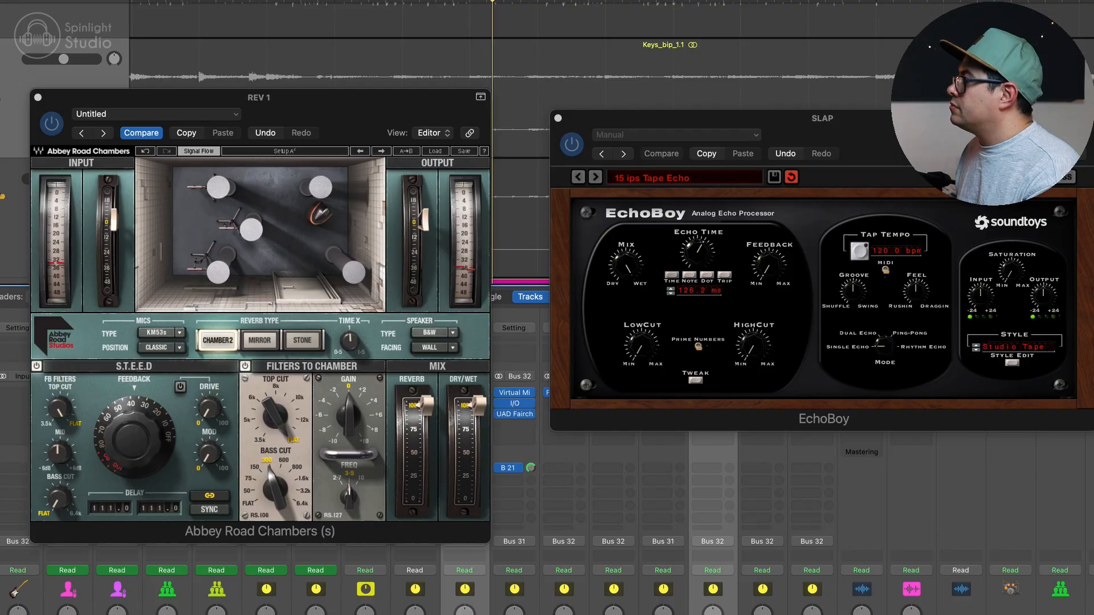
key("s")
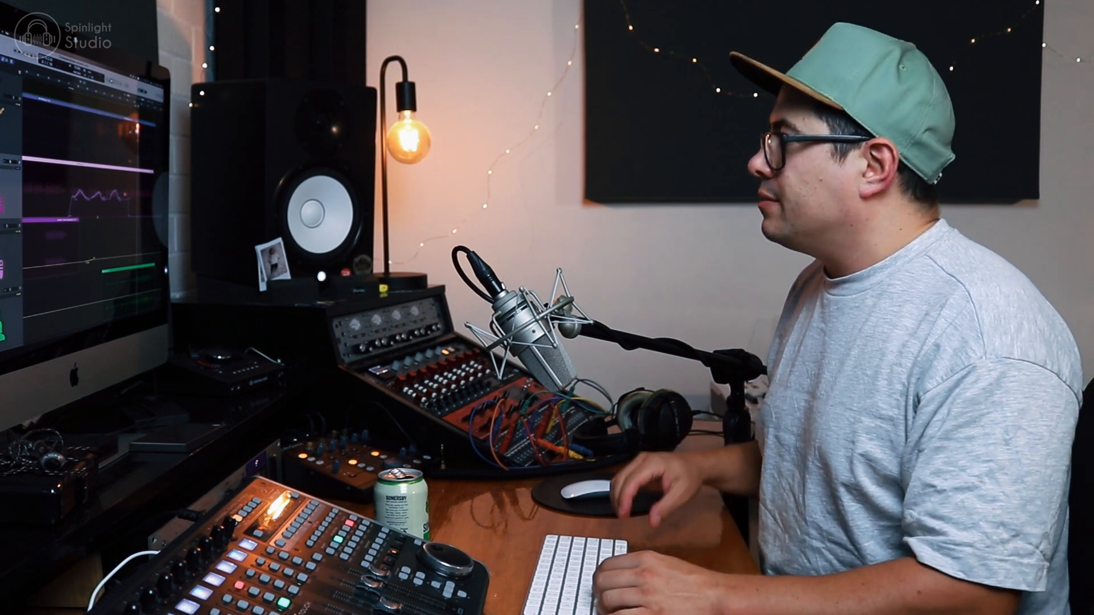
Open ValhallaVintageVerb on Aux 26 from the mixer and move its window clear of the vocal's automation curve.
key("x")
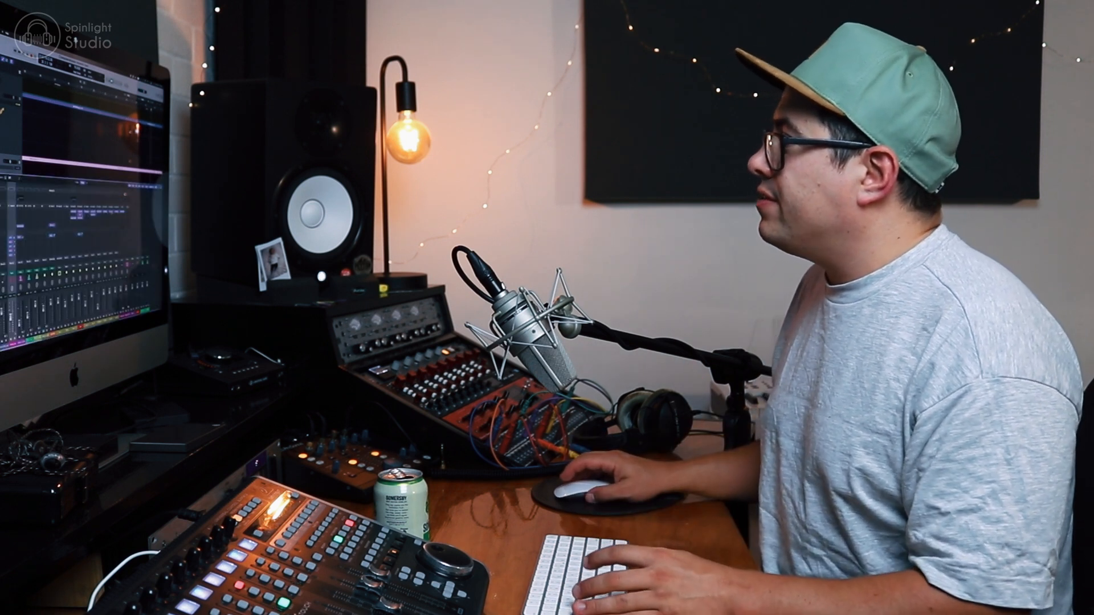
left_click(100, 212)
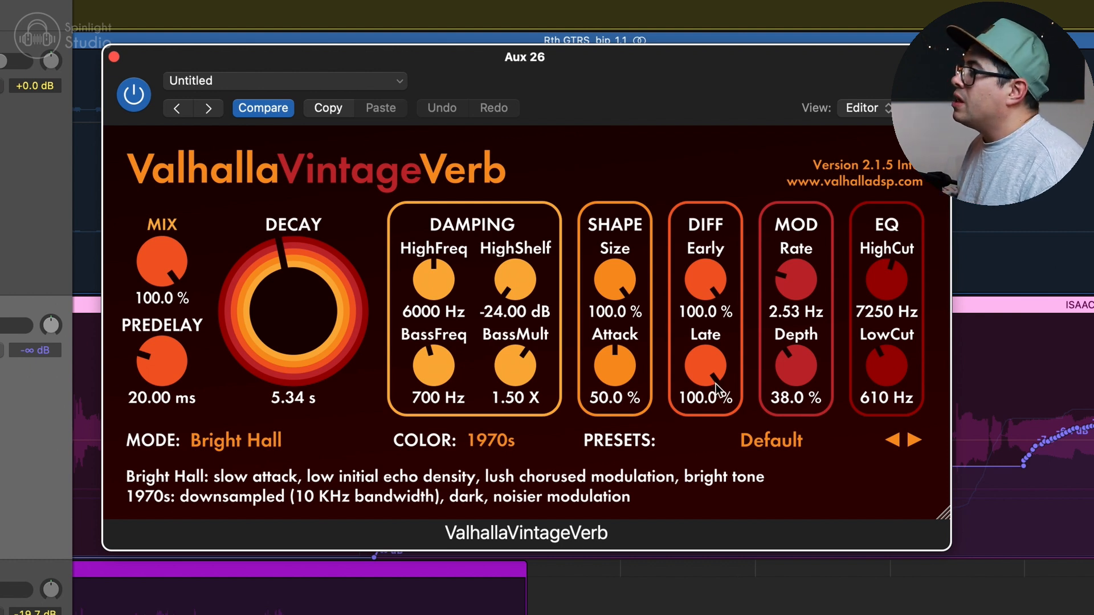
left_click_drag(718, 103, 1025, 614)
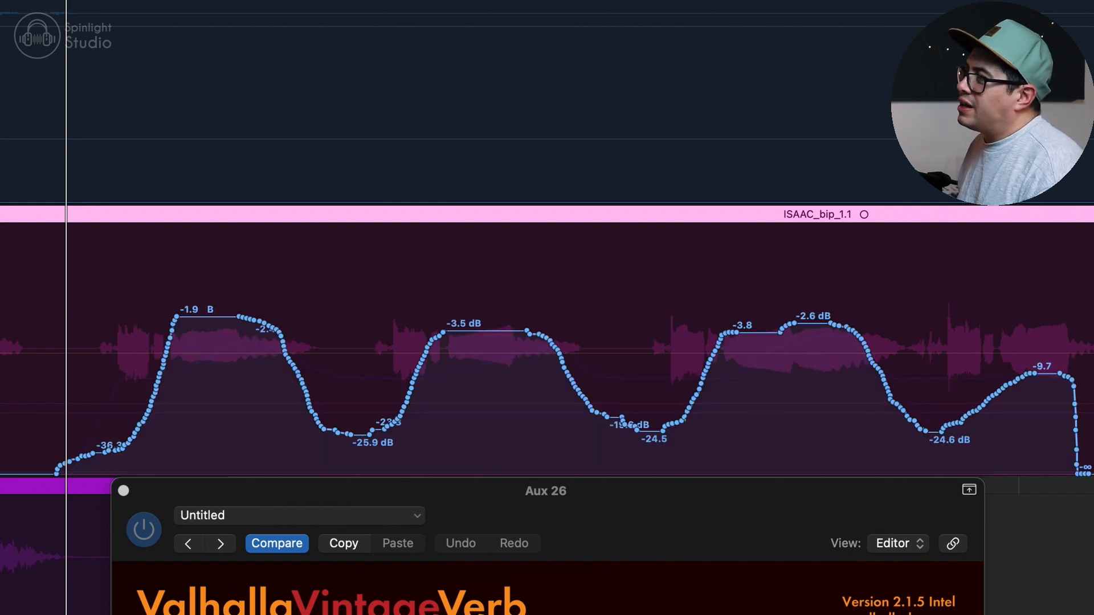
Show the Aux 28 EchoBoy above the vocal's automation curve and toggle solo on the vocal track.
key("x")
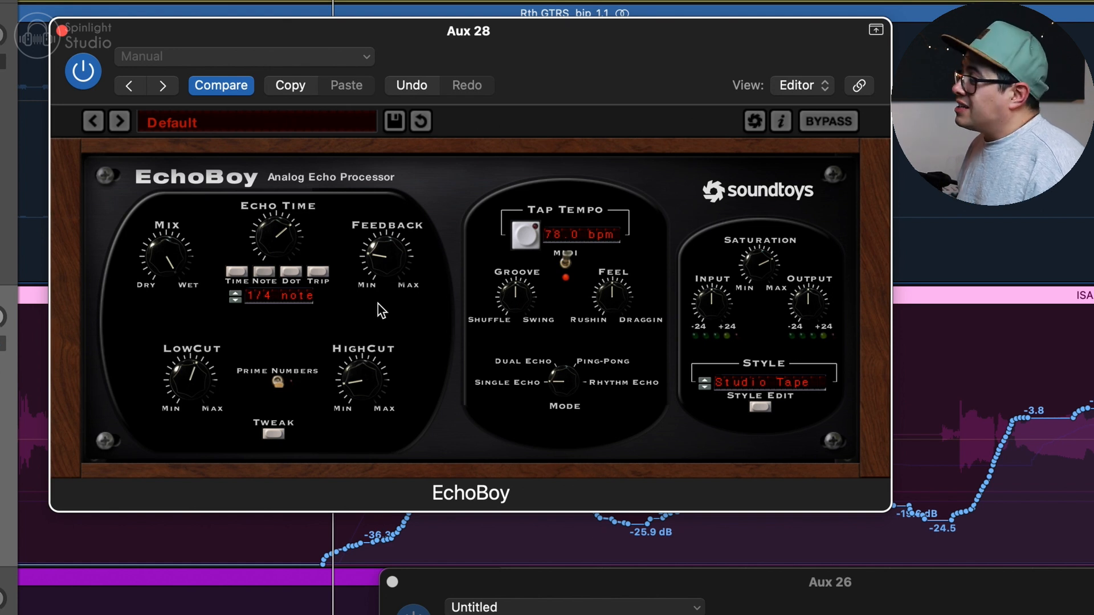
left_click_drag(661, 61, 1043, 51)
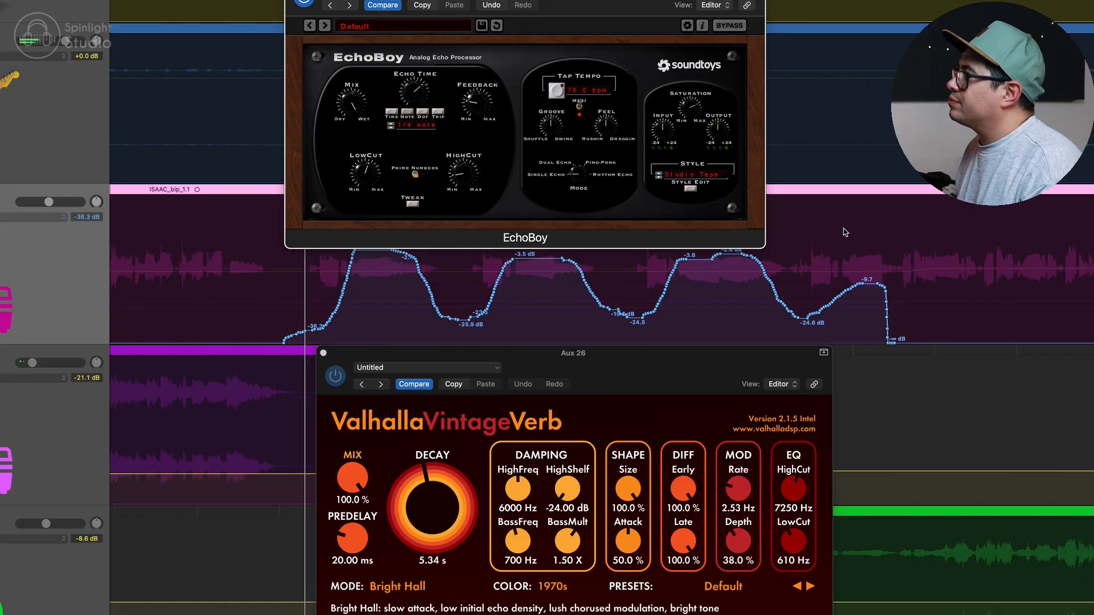
scroll(844, 232, "up", 2)
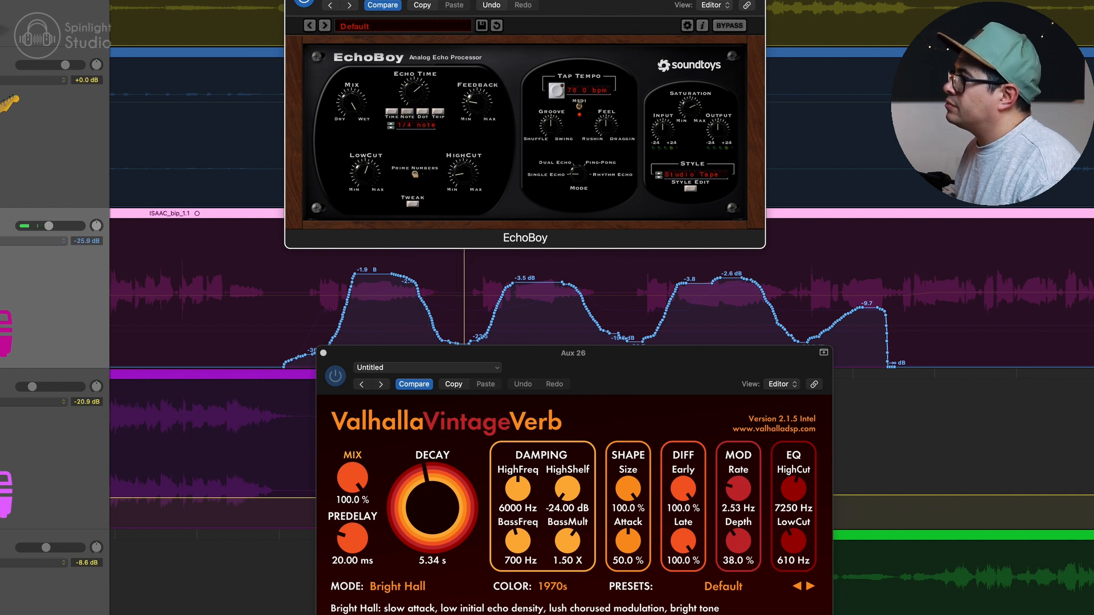
key("s")
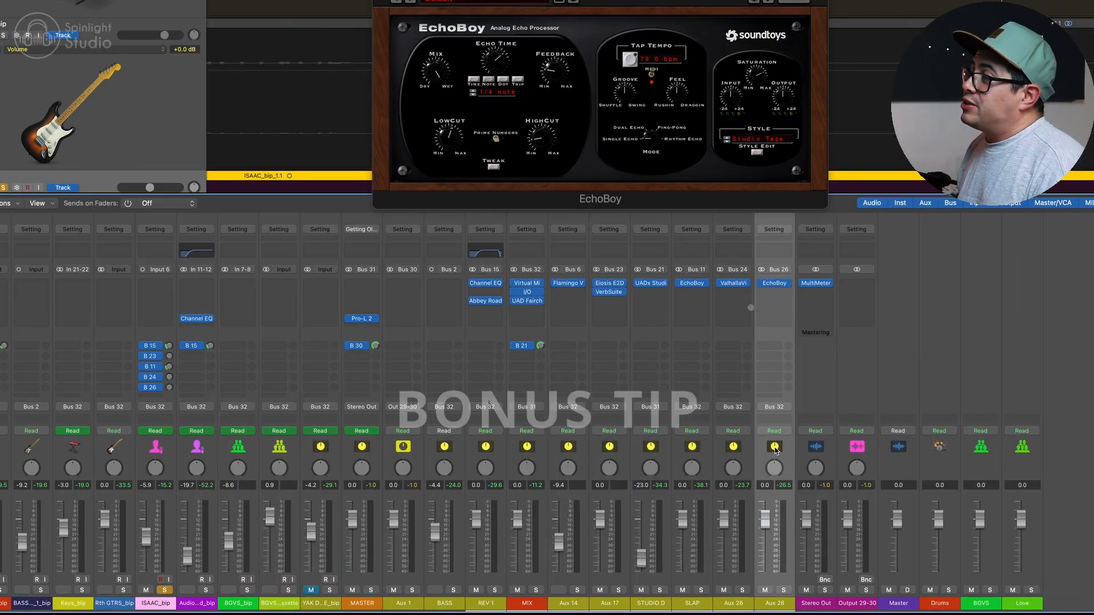
Open the send options for the empty send slot on the Aux 28 delay channel.
left_click(771, 344)
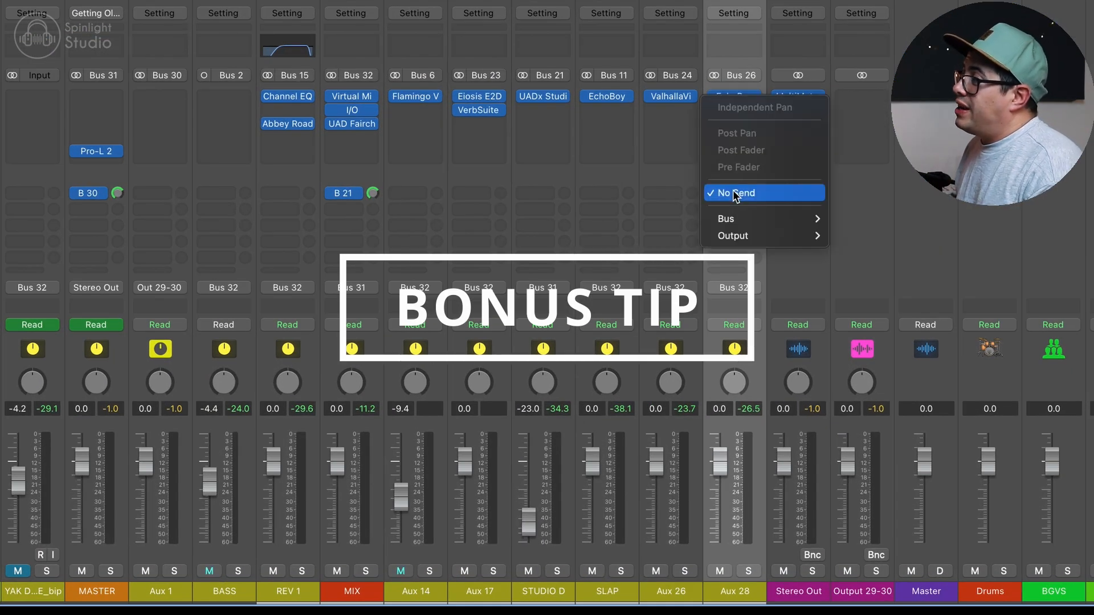
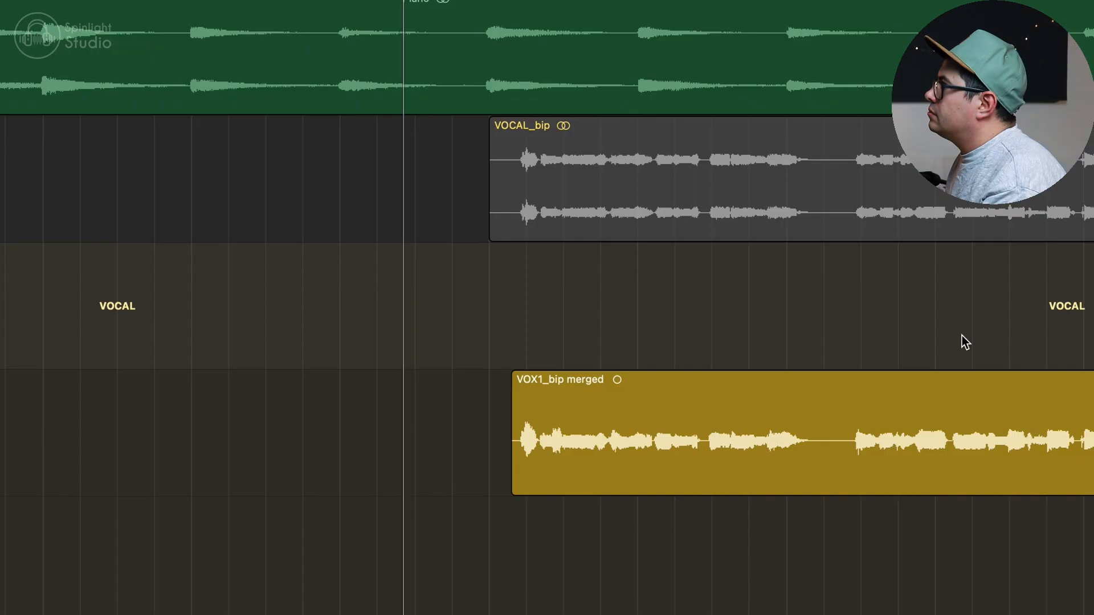
Play the vocal section and use Compare on the LX480 Essentials plate reverb of the VERB channel while auditioning it.
scroll(964, 337, "right", 5)
key("space")
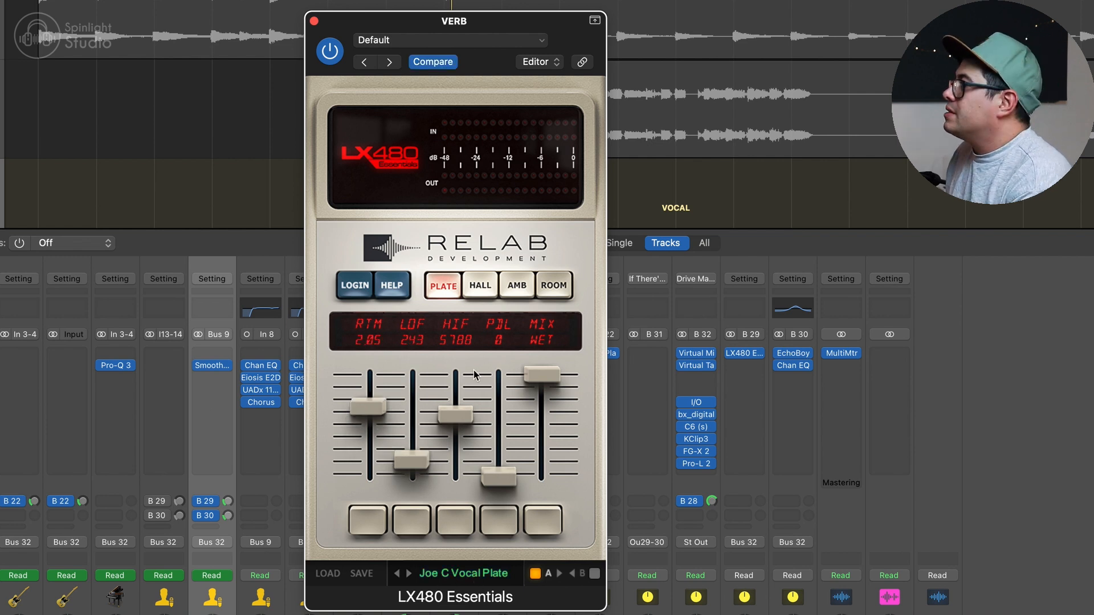
left_click(426, 68)
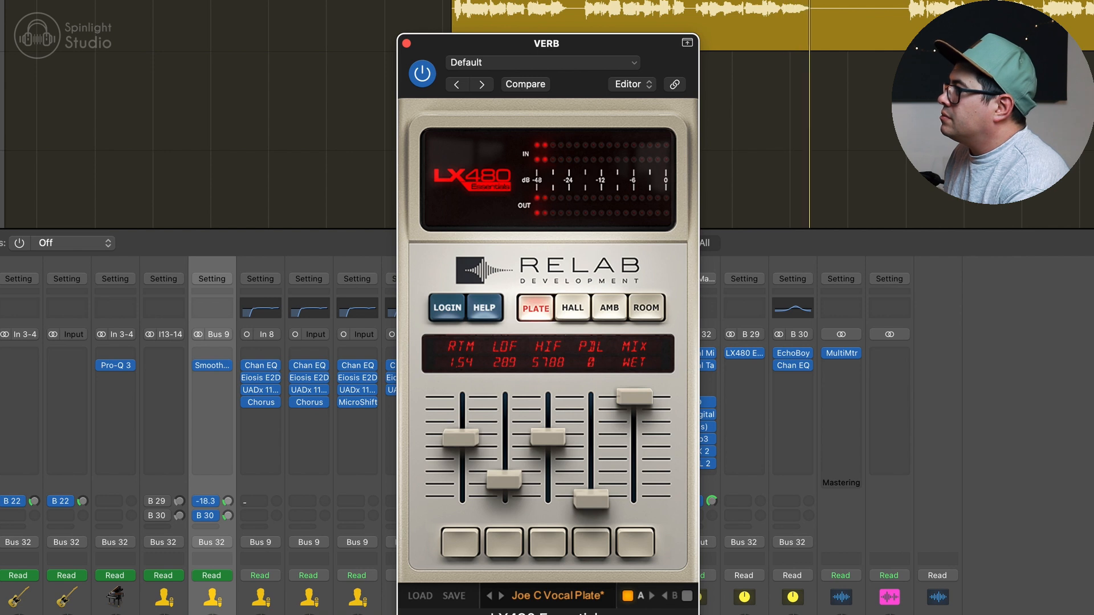
key("space")
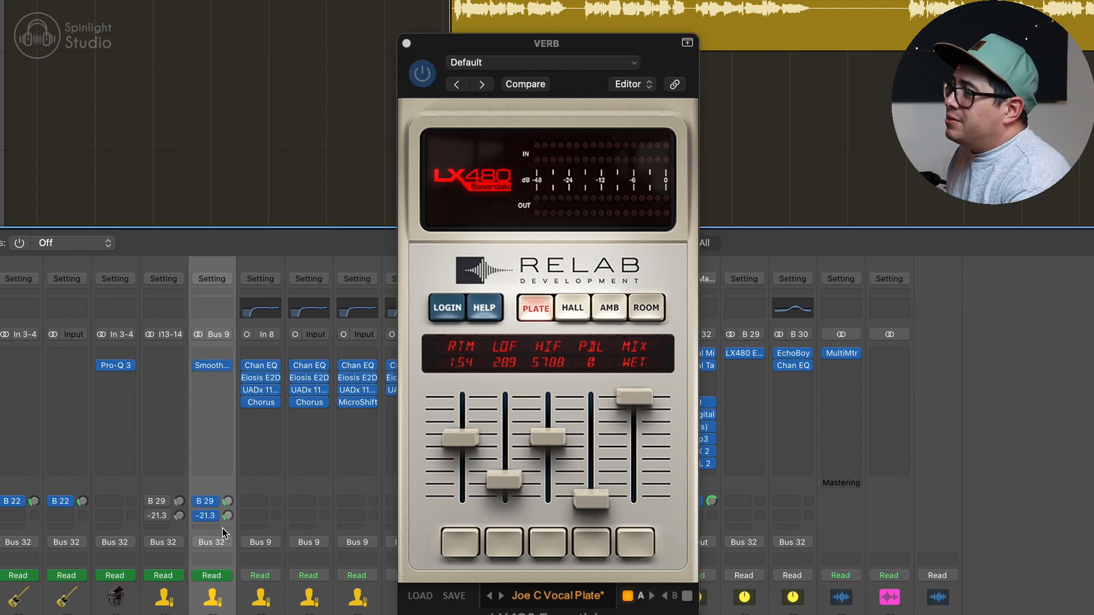
key("space")
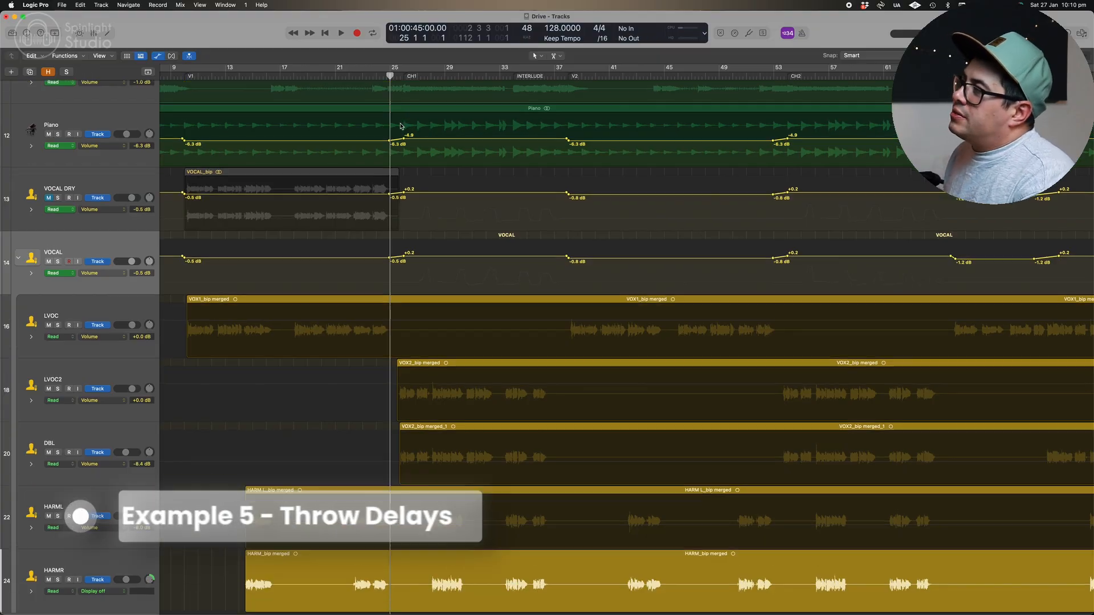
Zoom in on the throw-delay section and inspect the EchoBoy and Channel EQ settings on the DLY channel.
key("super+Right")
key("super+Right")
key("super+Right")
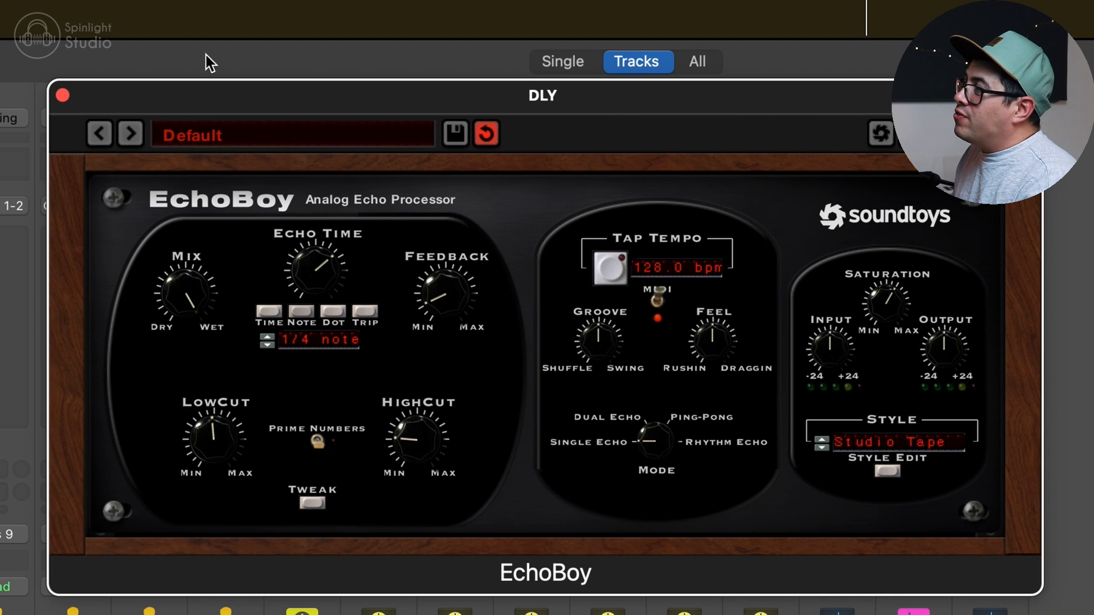
left_click(440, 307)
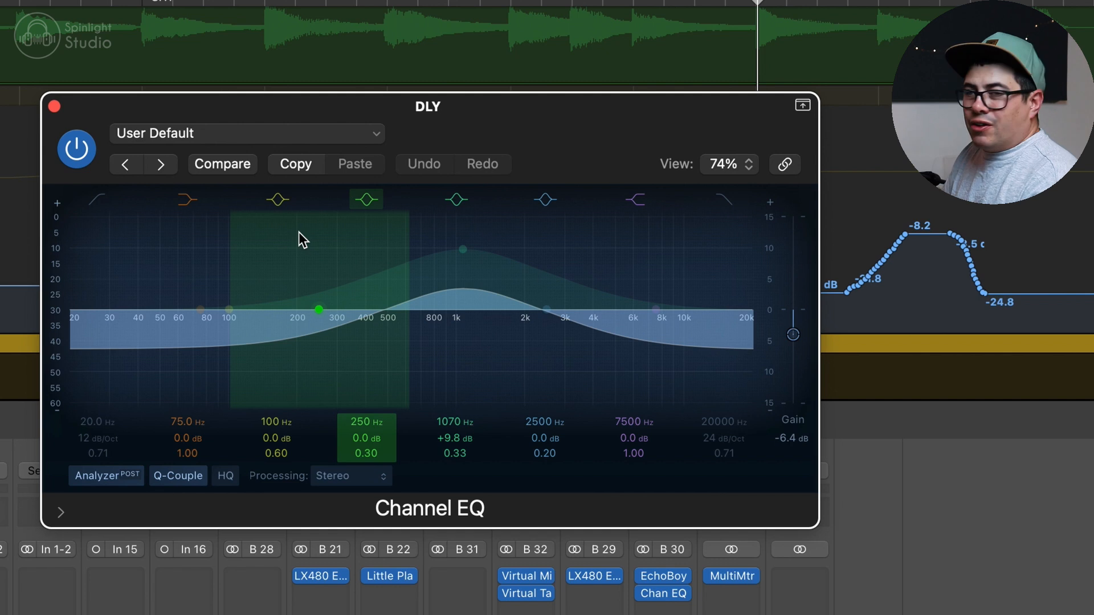
left_click(135, 5)
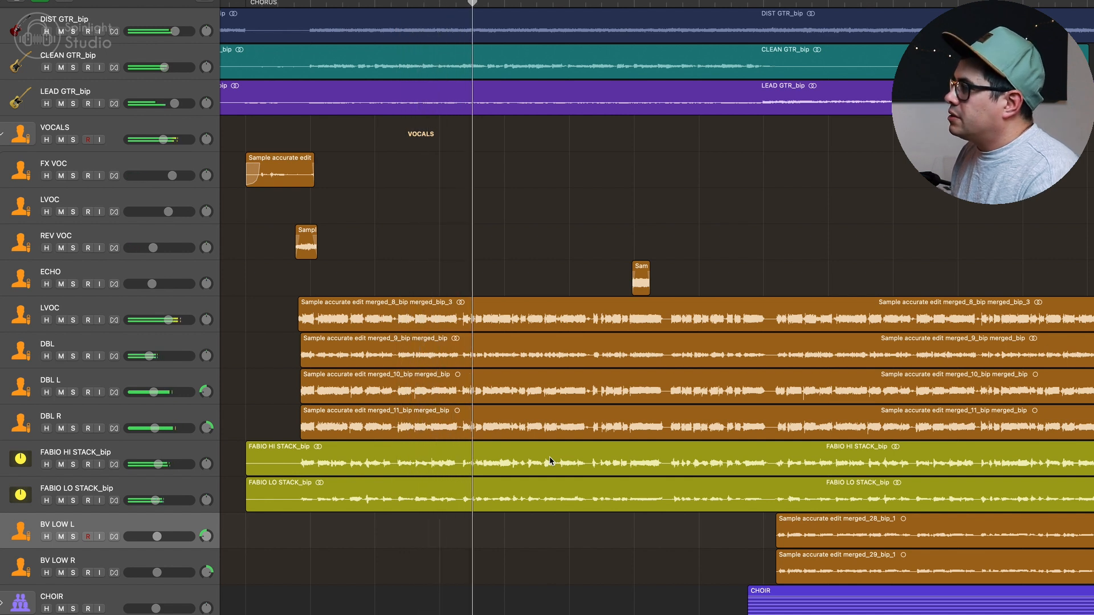
Solo the VOCALS stack and examine the VerbSuite Classics settings on the Vox Verb channel.
left_click(73, 139)
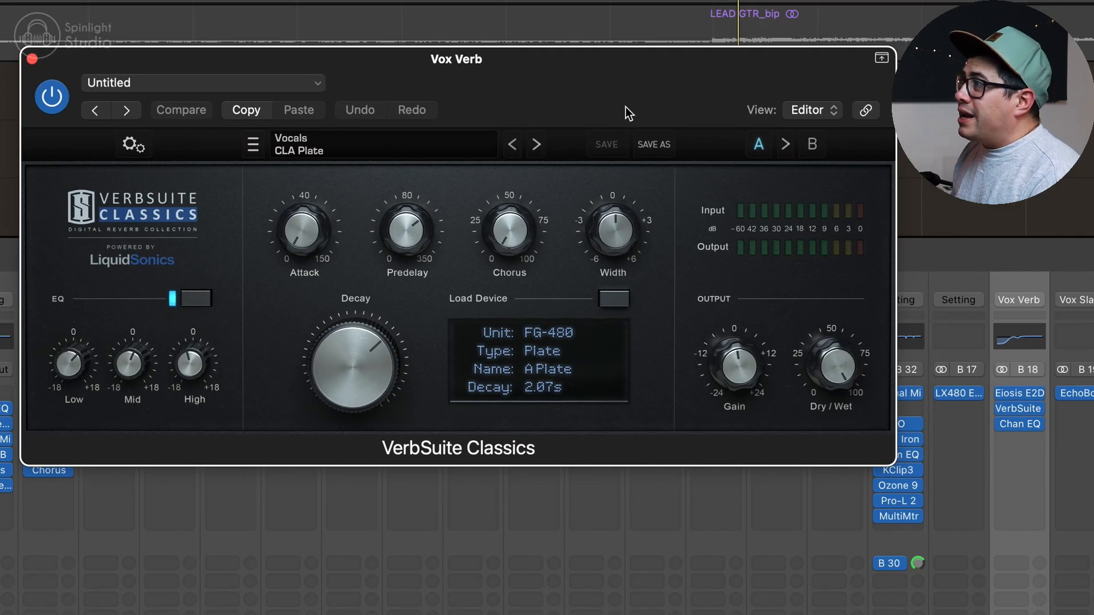
mouse_move(395, 237)
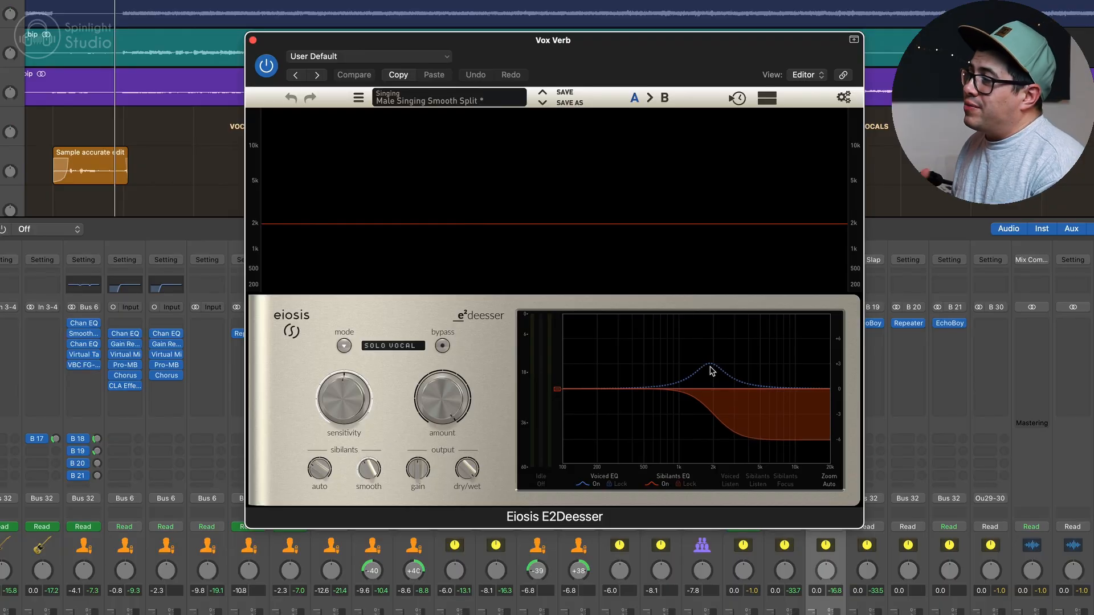
Adjust the voiced EQ curve in the Vox Verb's E2Deesser, then open the Channel EQ on the same channel.
left_click_drag(711, 372, 703, 438)
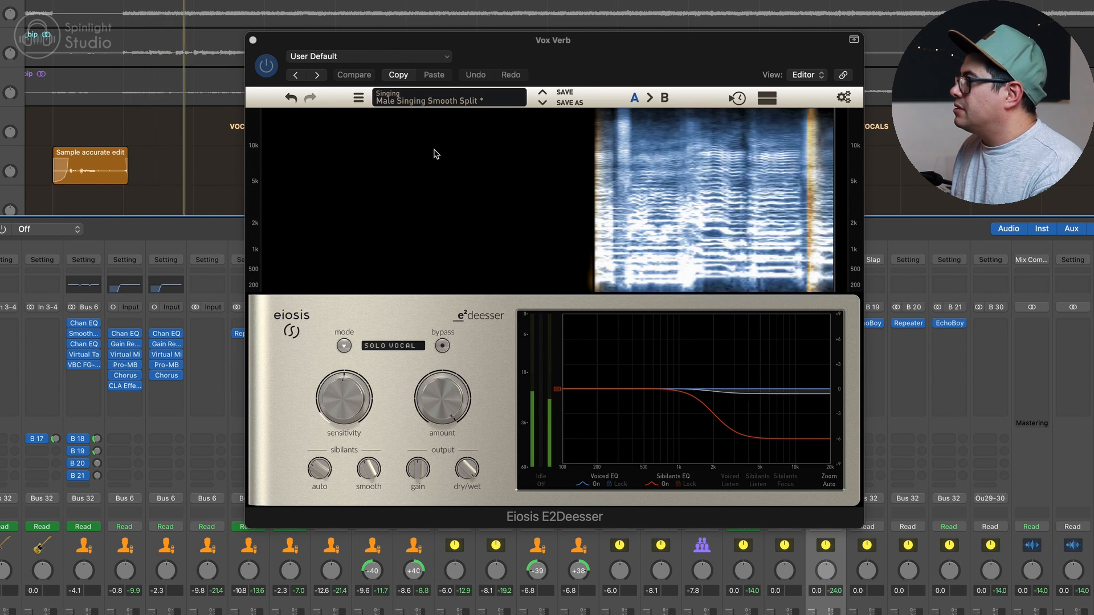
left_click(253, 41)
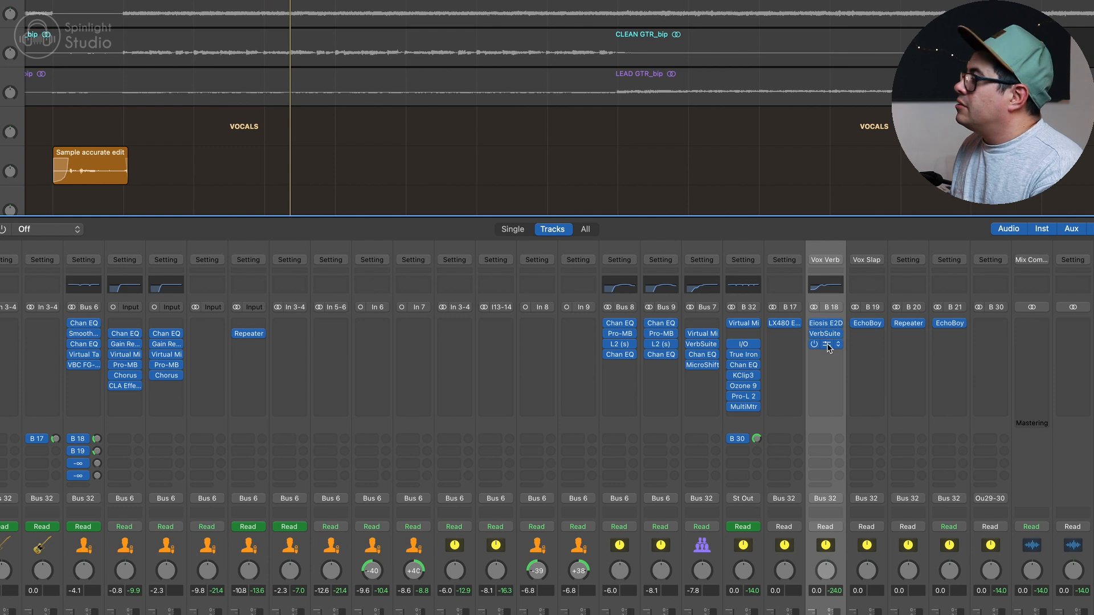
left_click(827, 345)
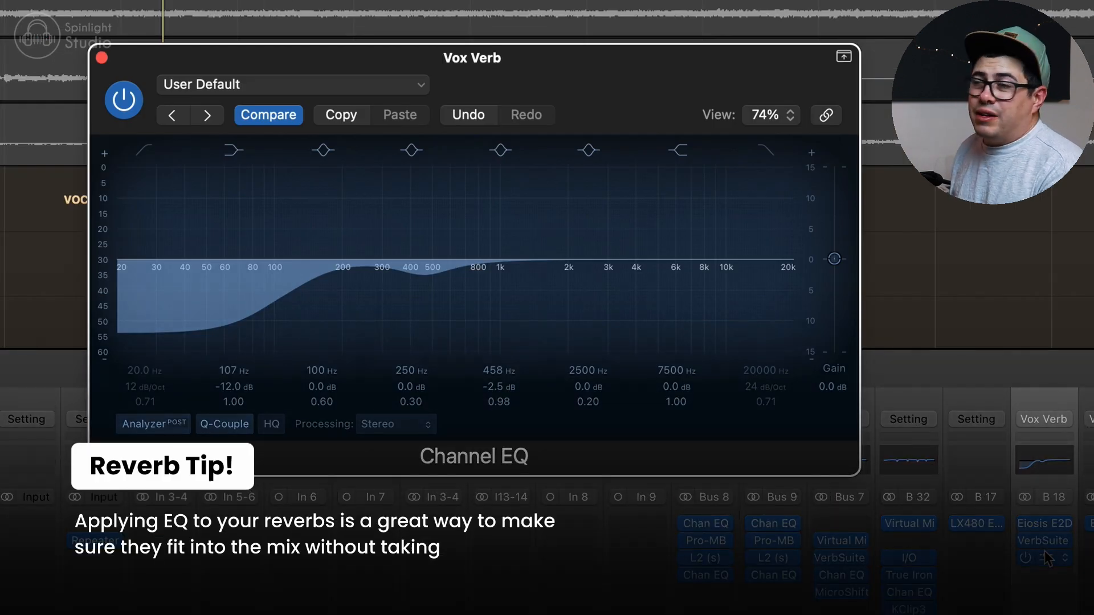
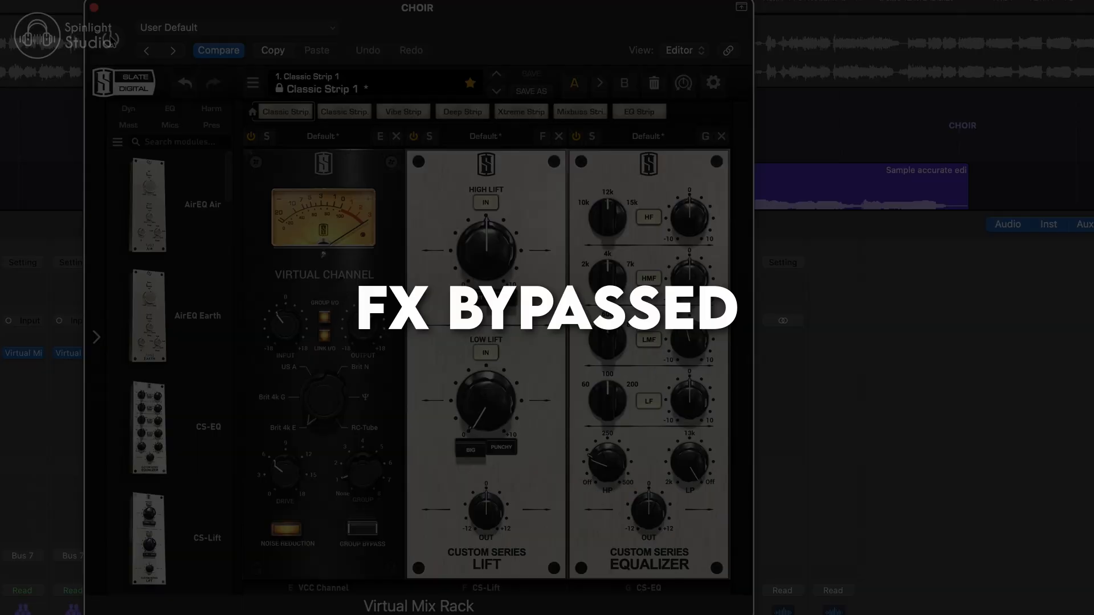
Re-enable Virtual Mix Rack on the CHOIR channel and replace its window with the channel's VerbSuite Classics.
left_click(111, 40)
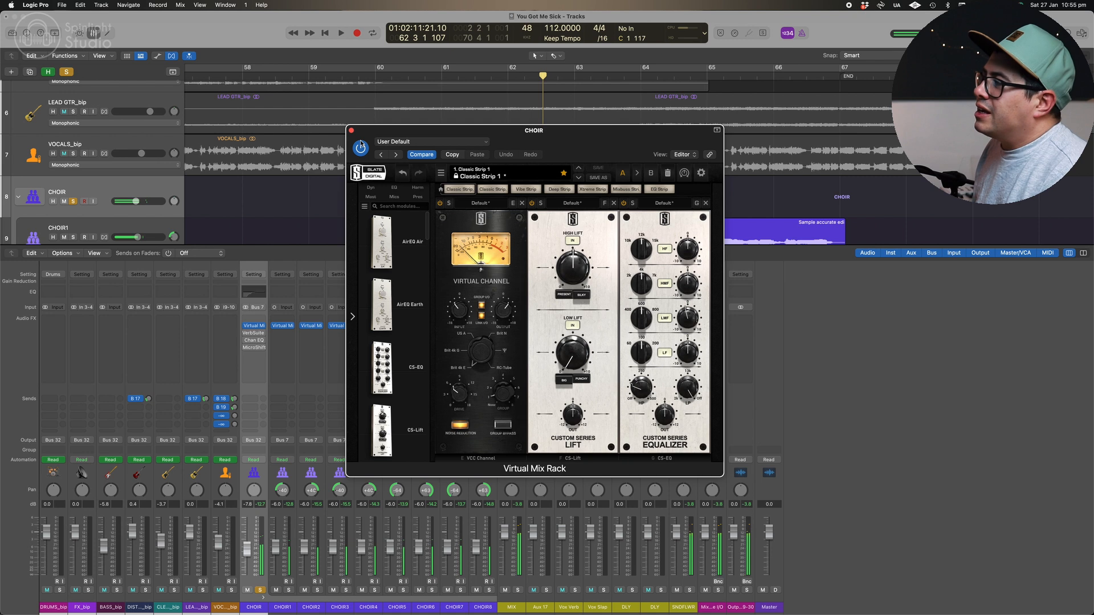
left_click(94, 8)
left_click(383, 264)
left_click(413, 262)
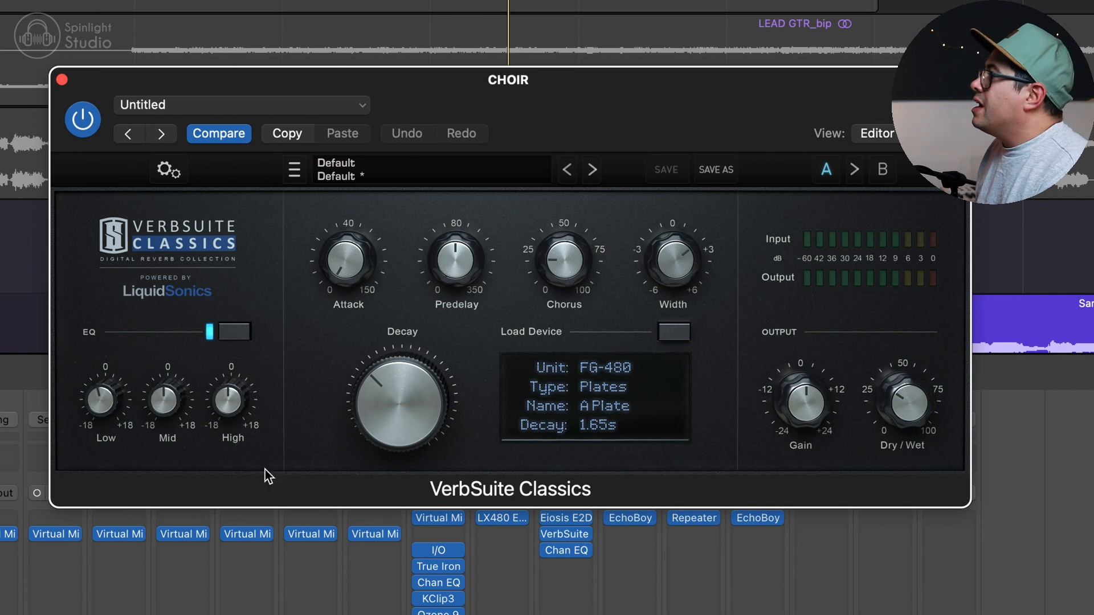
Examine the Predelay, Chorus, Width, Dry/Wet and Low EQ controls of VerbSuite Classics on the CHOIR channel.
left_click(454, 262)
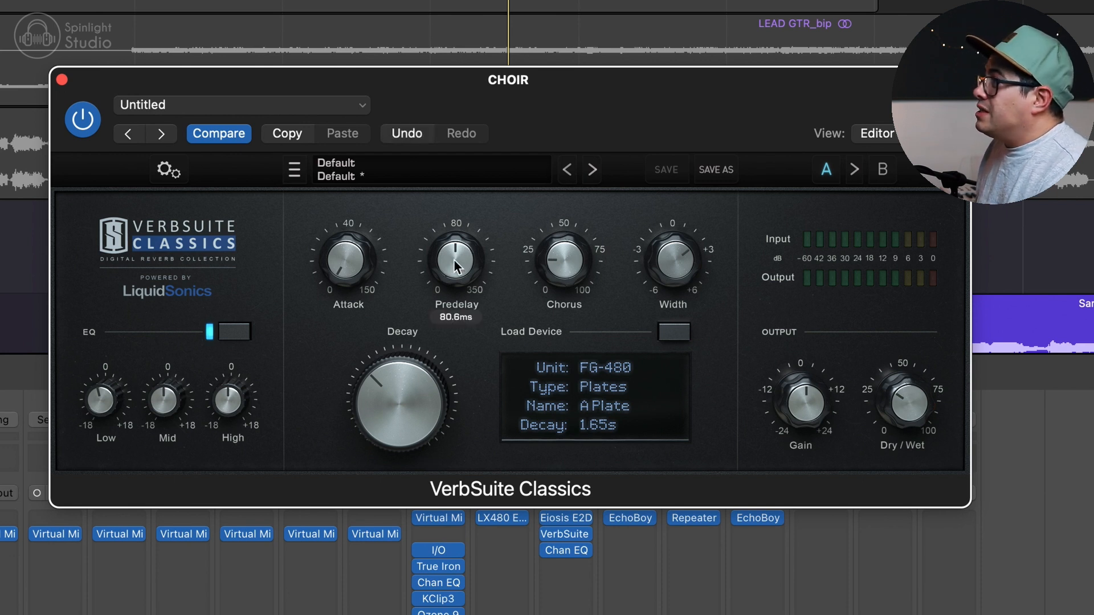
mouse_move(565, 257)
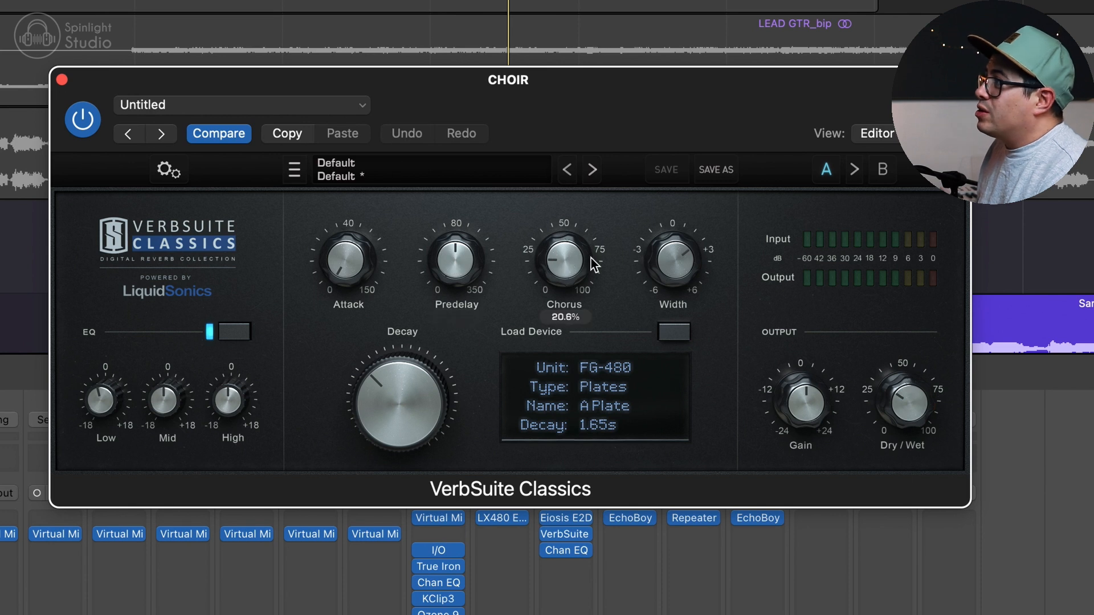
left_click(677, 261)
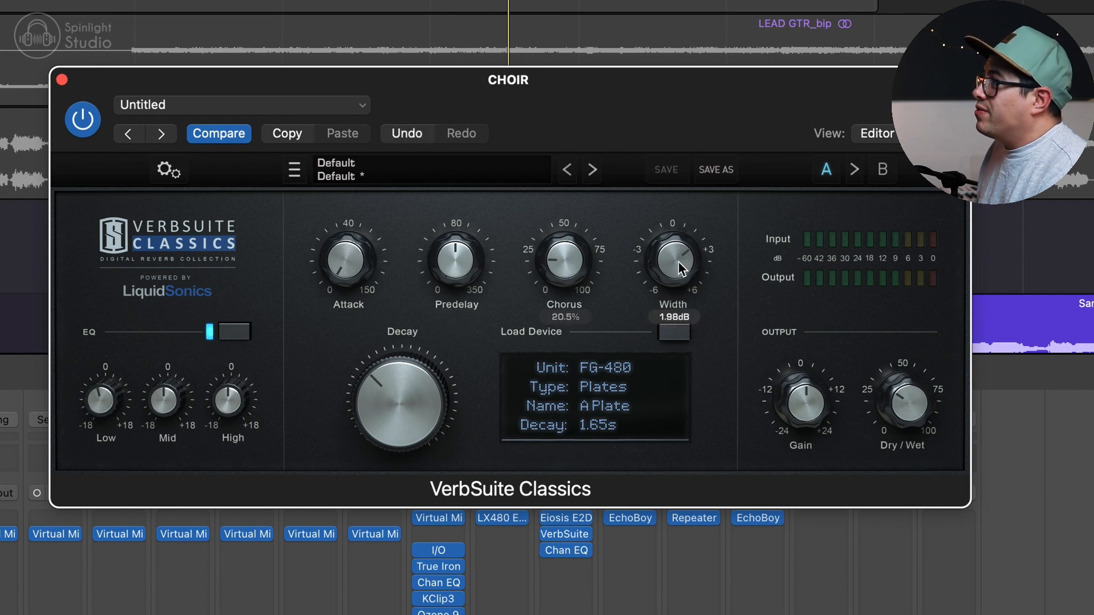
left_click(906, 404)
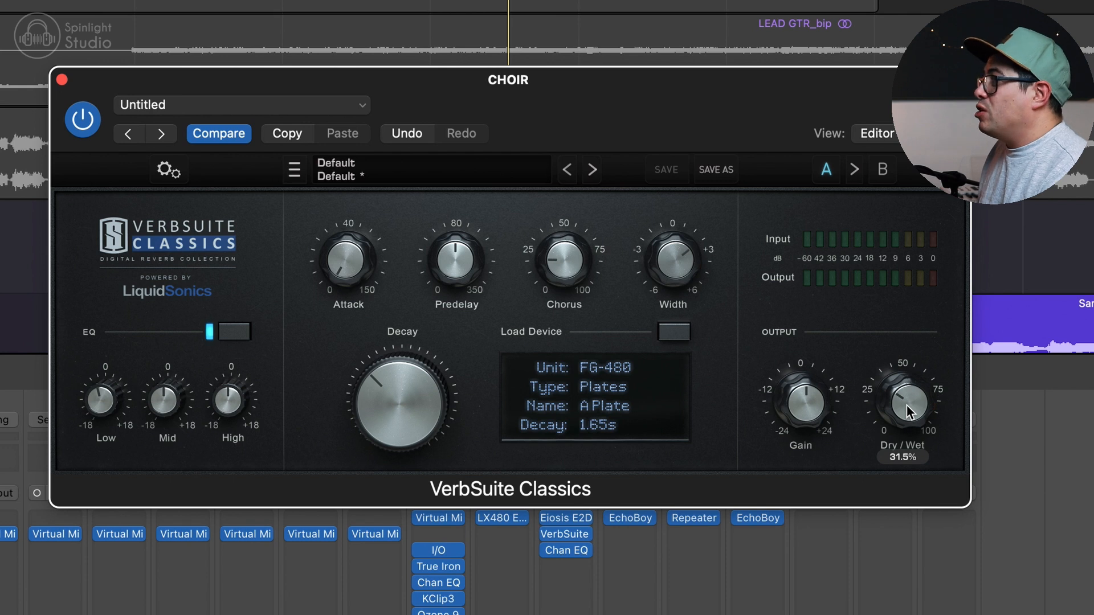
left_click(102, 401)
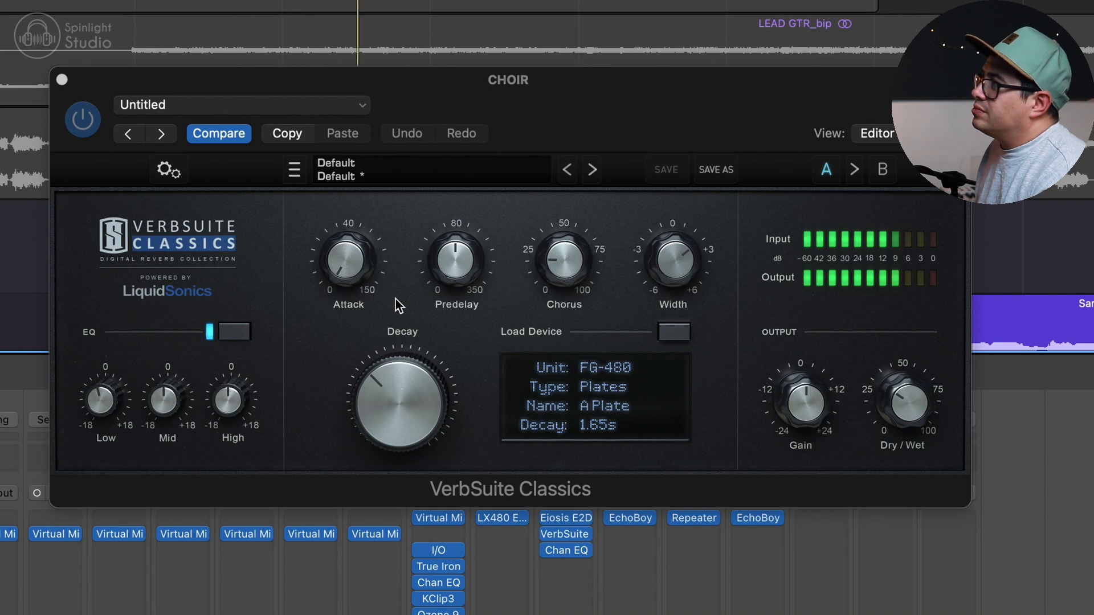
Compare the choir with VerbSuite Classics bypassed and re-enabled during playback, ending with playback stopped.
left_click(83, 121)
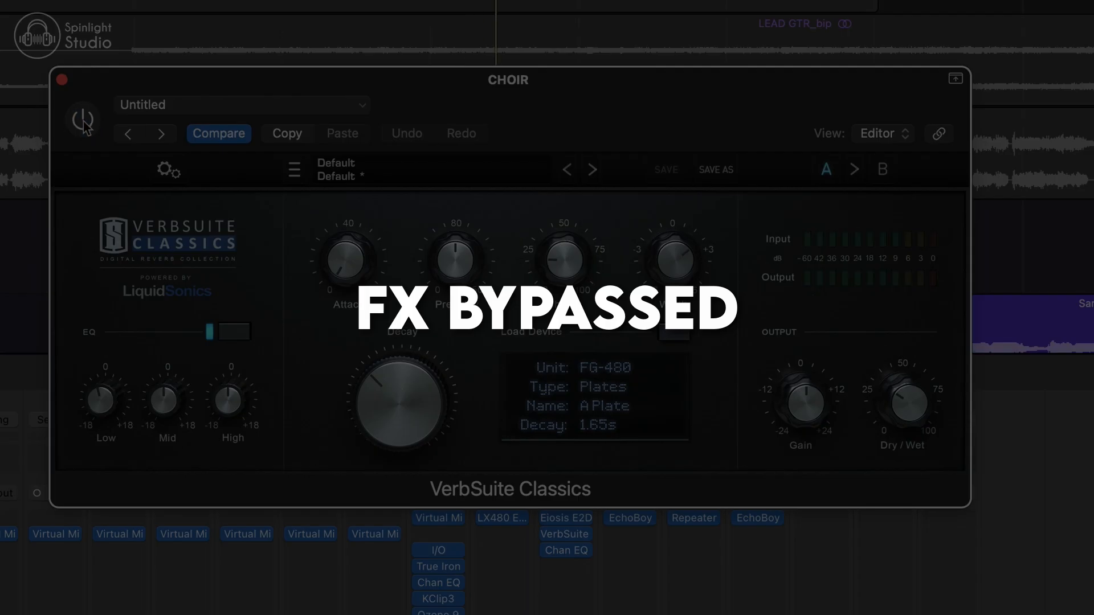
left_click(83, 121)
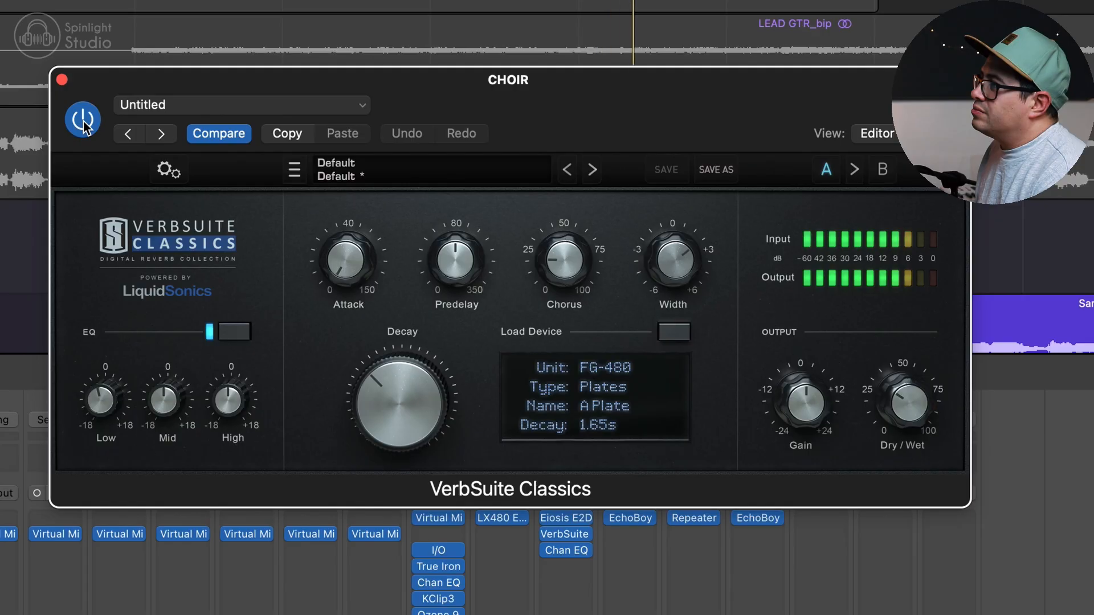
key("space")
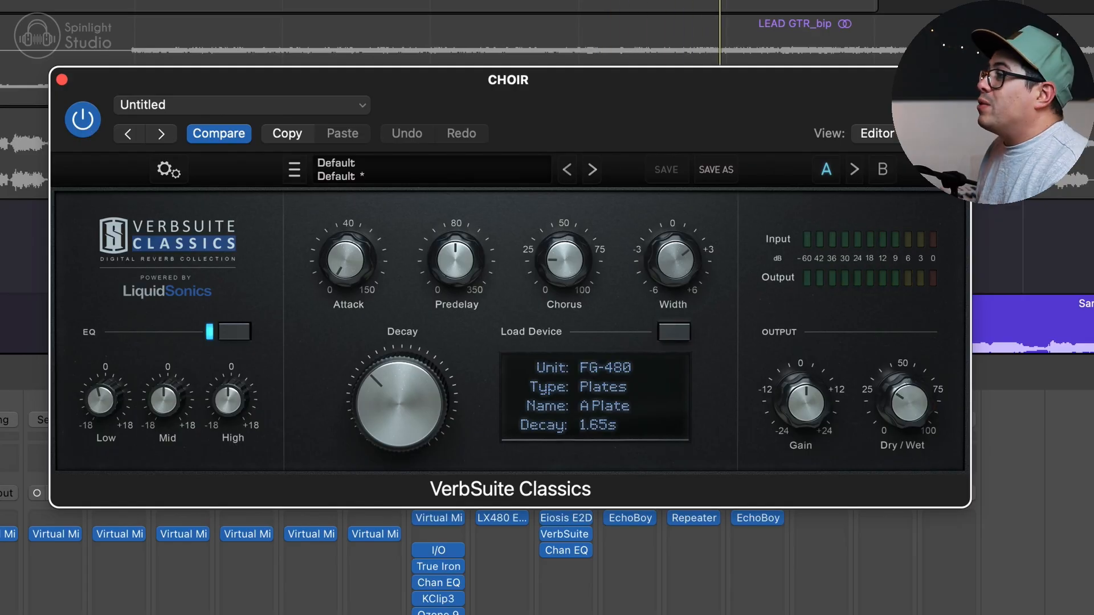
Open the CHOIR channel's Channel EQ and compare the choir with the EQ bypassed and re-enabled during playback.
left_click(567, 551)
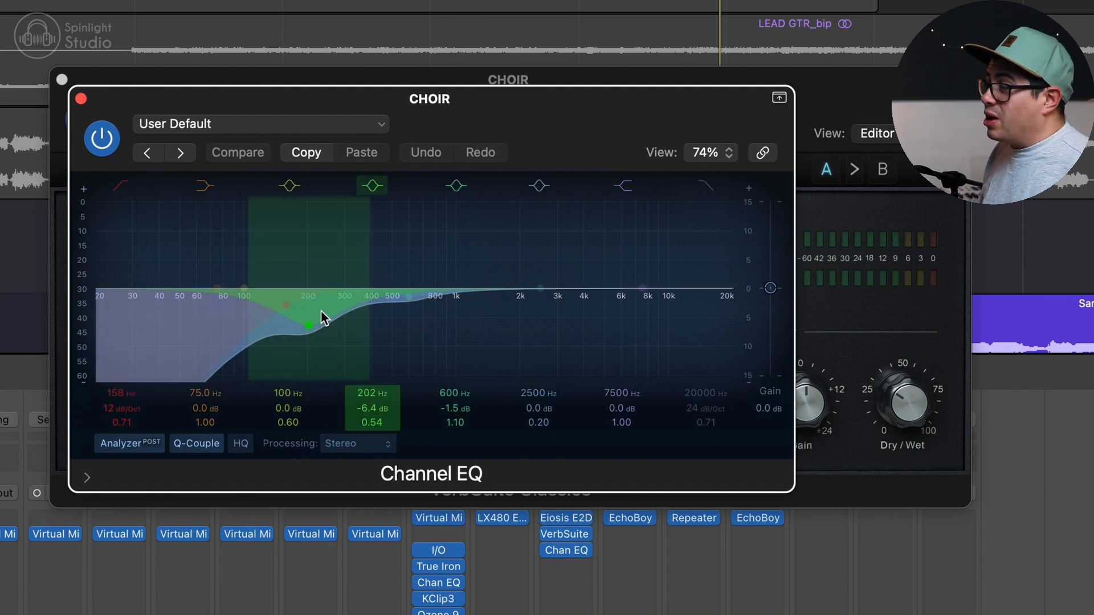
key("space")
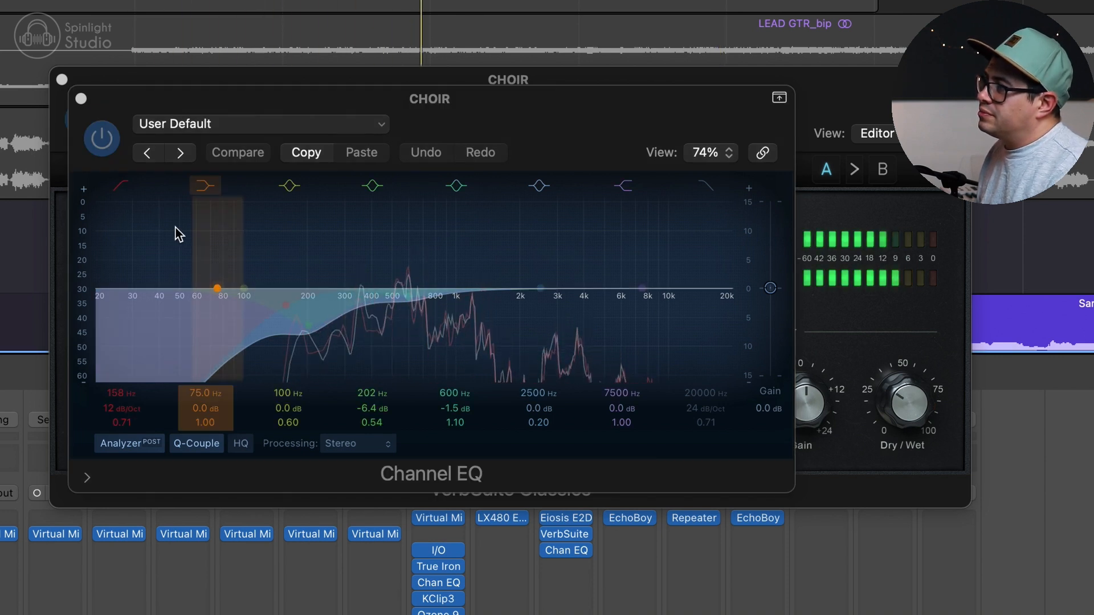
left_click(101, 138)
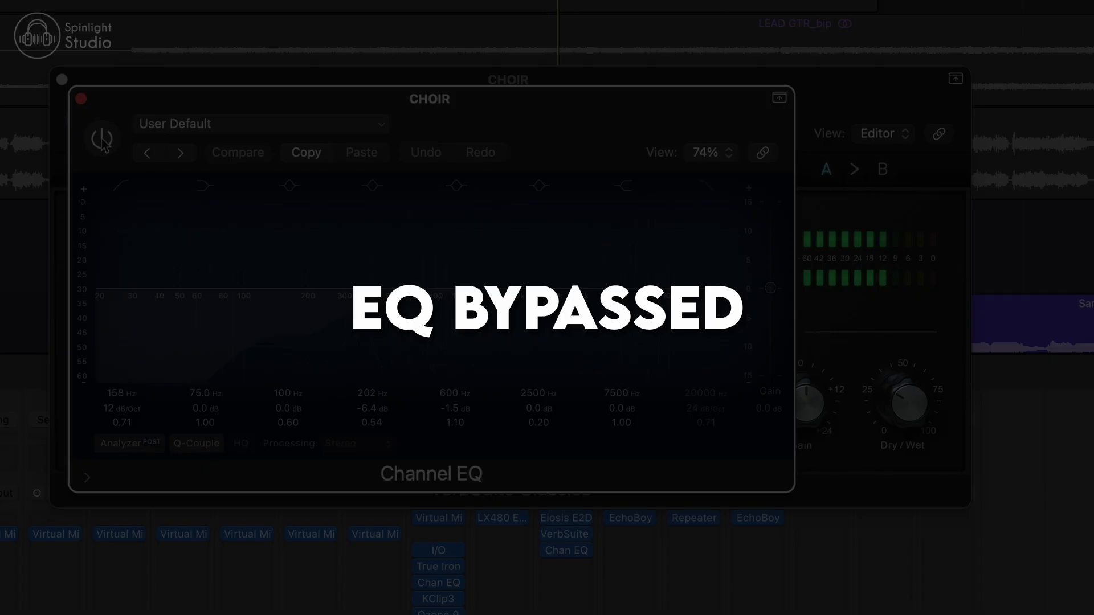
left_click(103, 142)
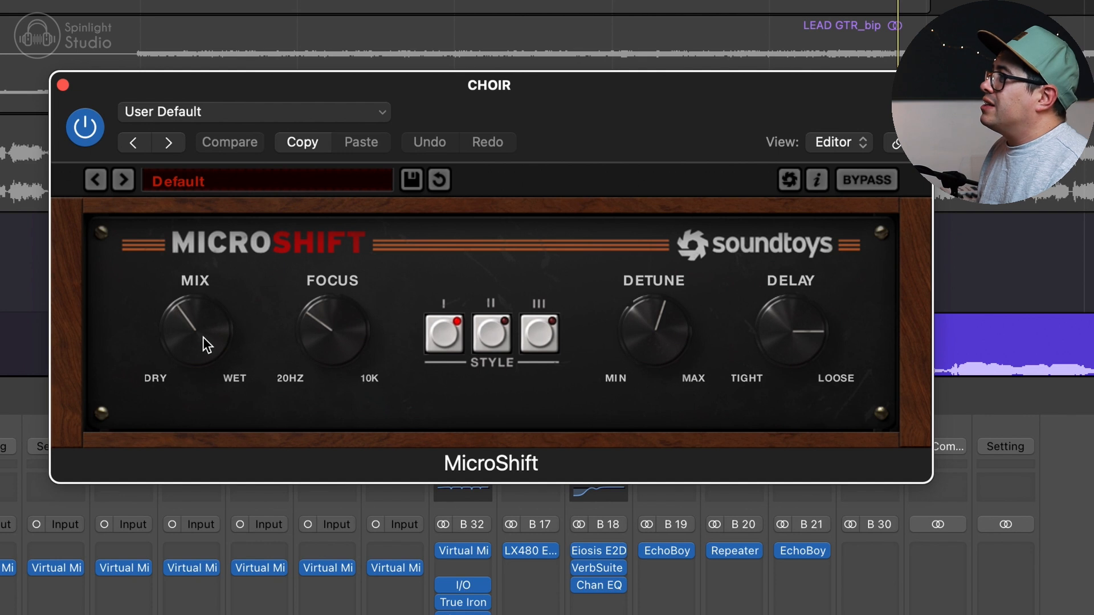
Check MicroShift's Mix and Detune controls on the CHOIR channel and compare the effect bypassed and re-enabled during playback.
left_click_drag(203, 336, 198, 315)
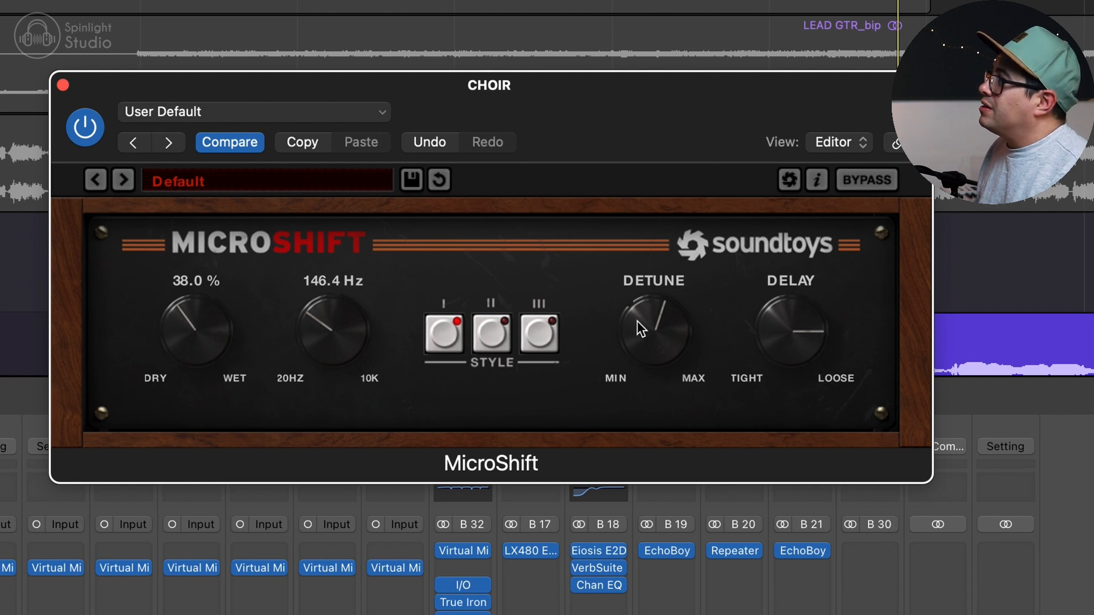
left_click_drag(658, 344, 657, 343)
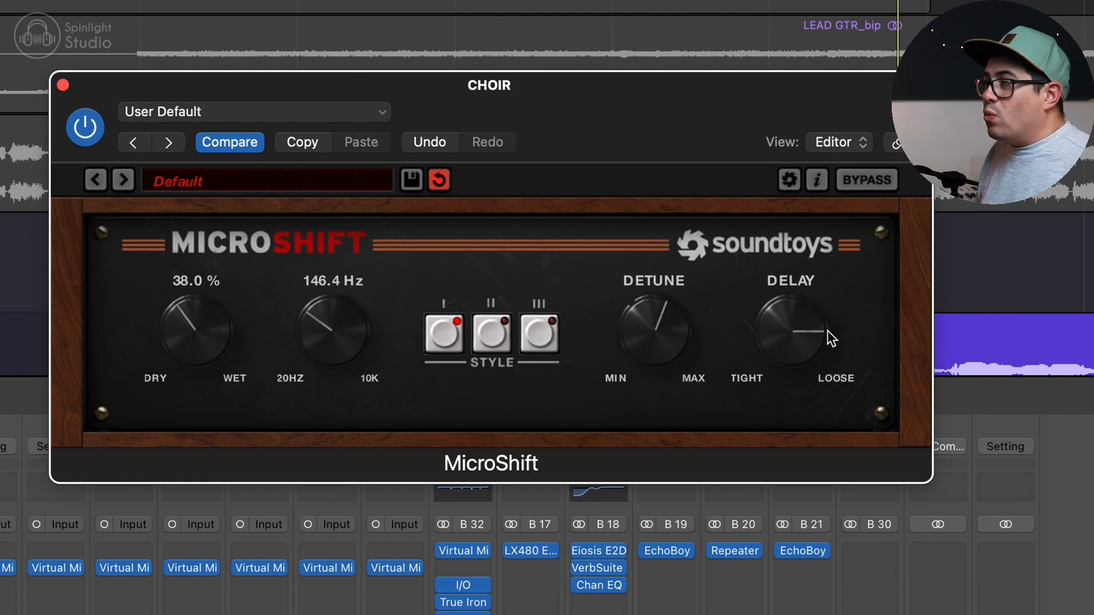
key("space")
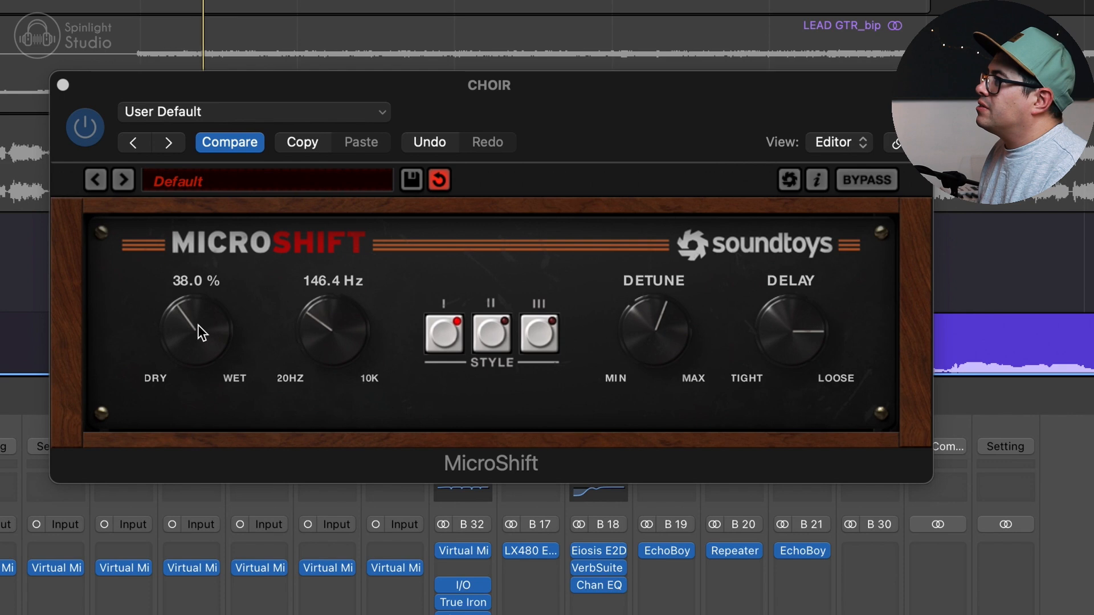
left_click(87, 128)
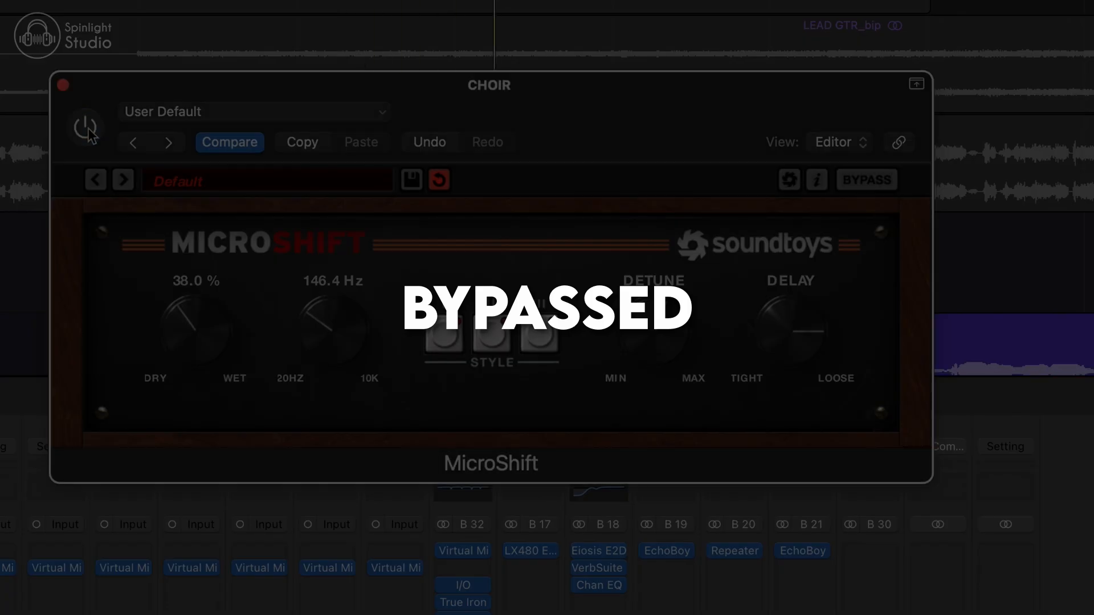
left_click(87, 129)
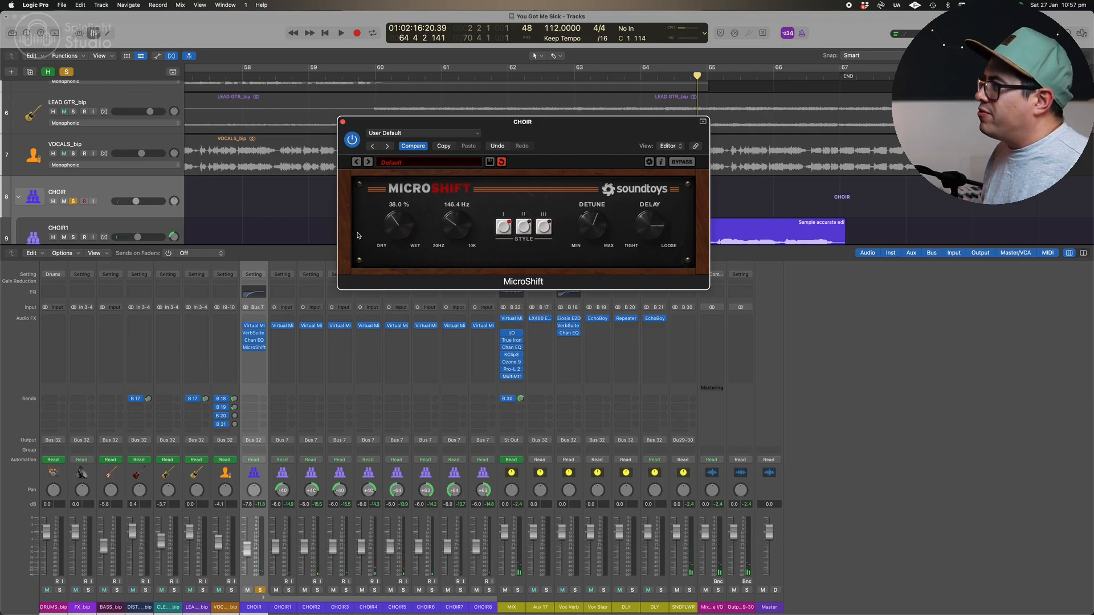
key("super+w")
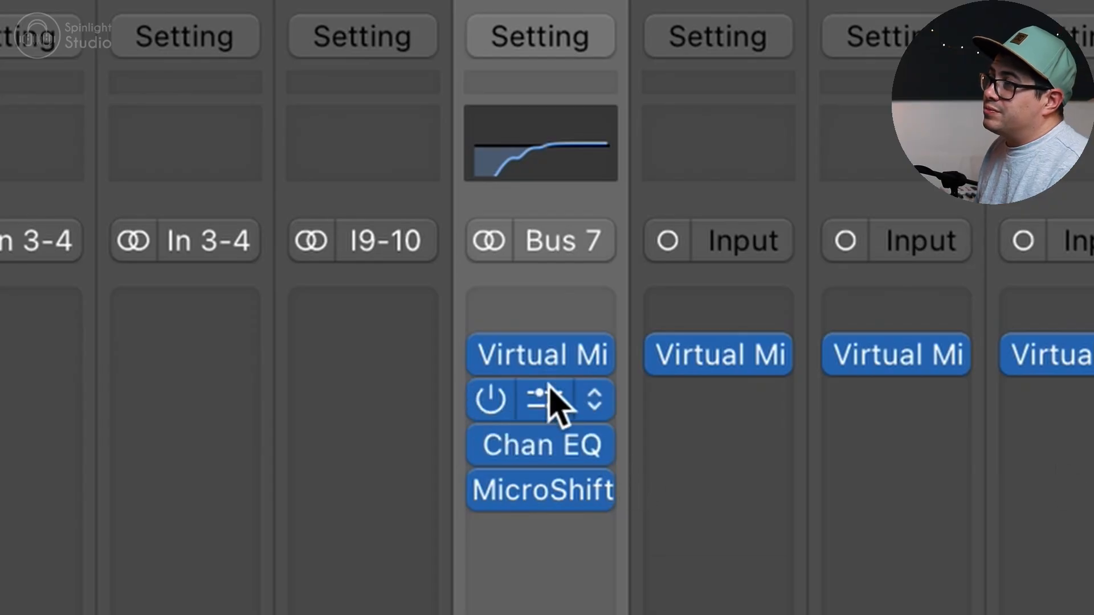
Audition the choir with all four CHOIR channel plug-ins bypassed, from Virtual Mix Rack to MicroShift, and re-enable them.
left_click(489, 353, "alt")
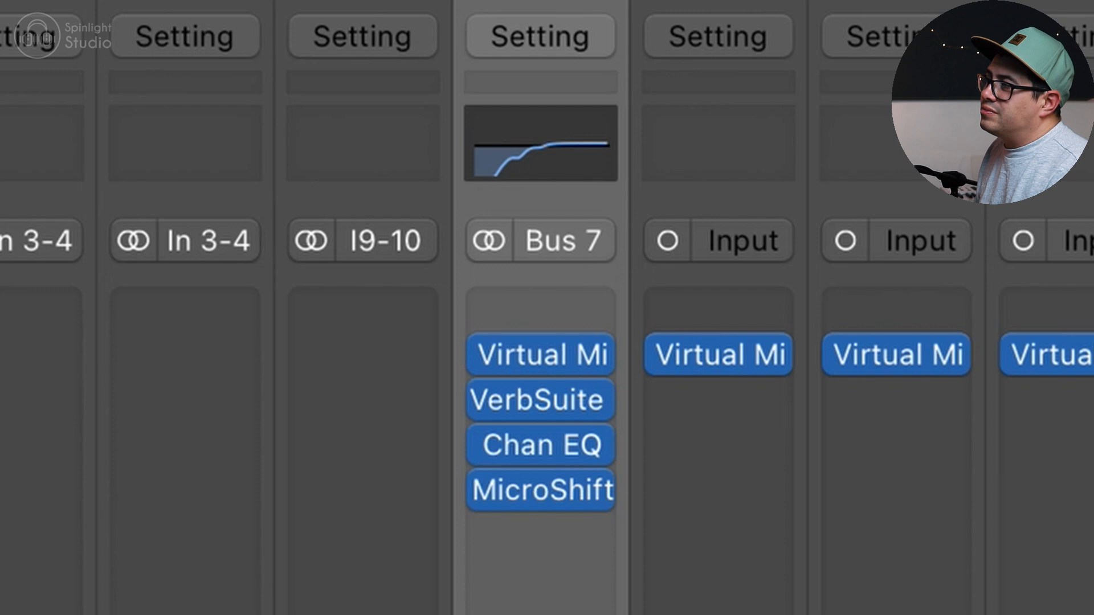
left_click(490, 489, "alt")
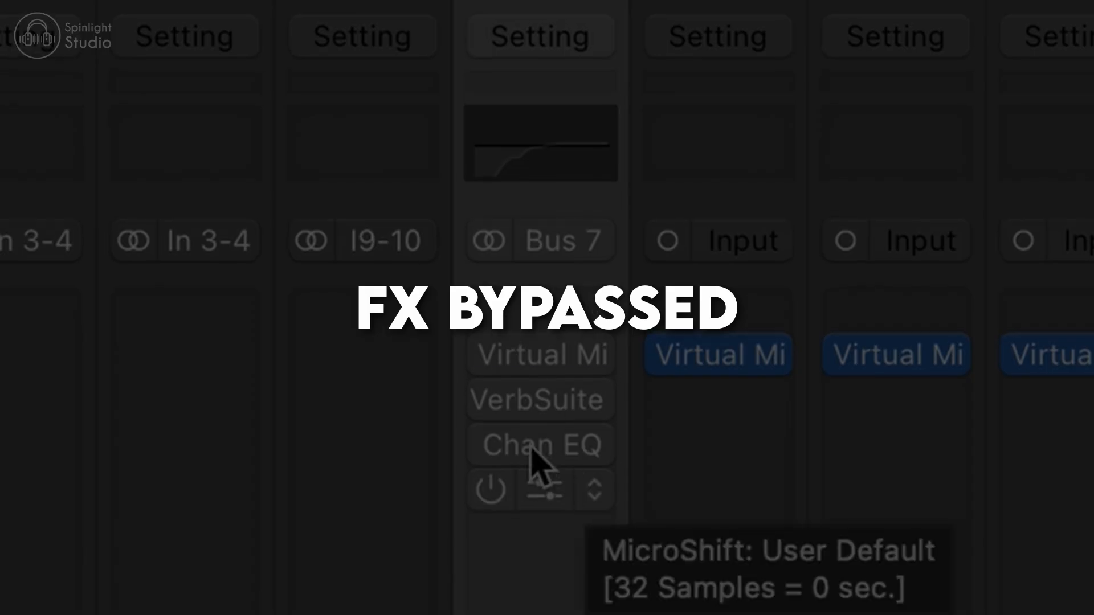
left_click_drag(491, 353, 493, 494)
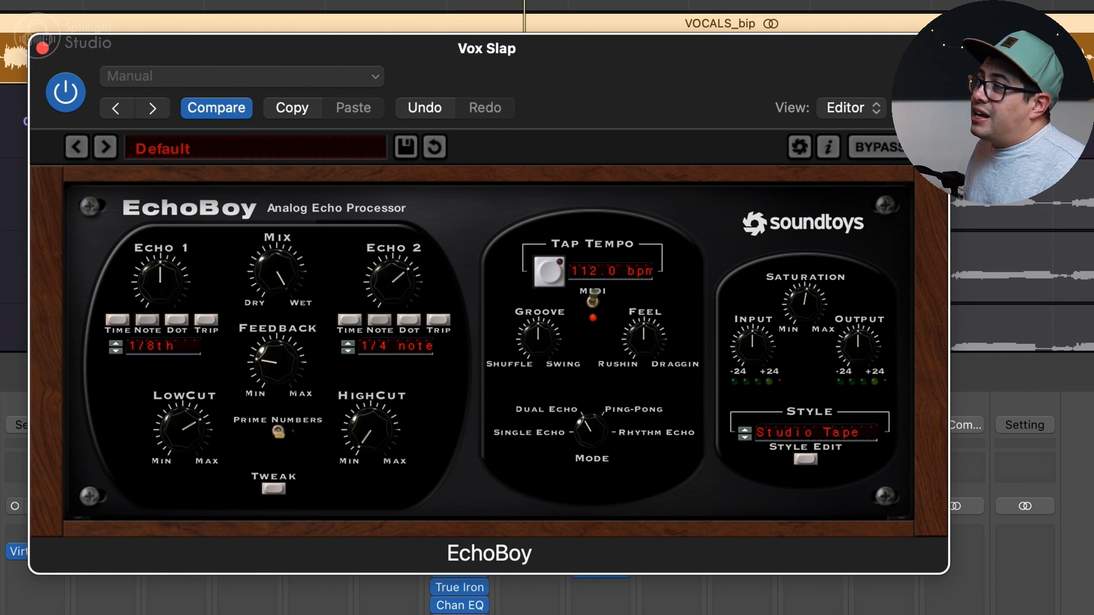
Examine the LowCut setting of EchoBoy on the Vox Slap channel.
left_click_drag(206, 438, 204, 441)
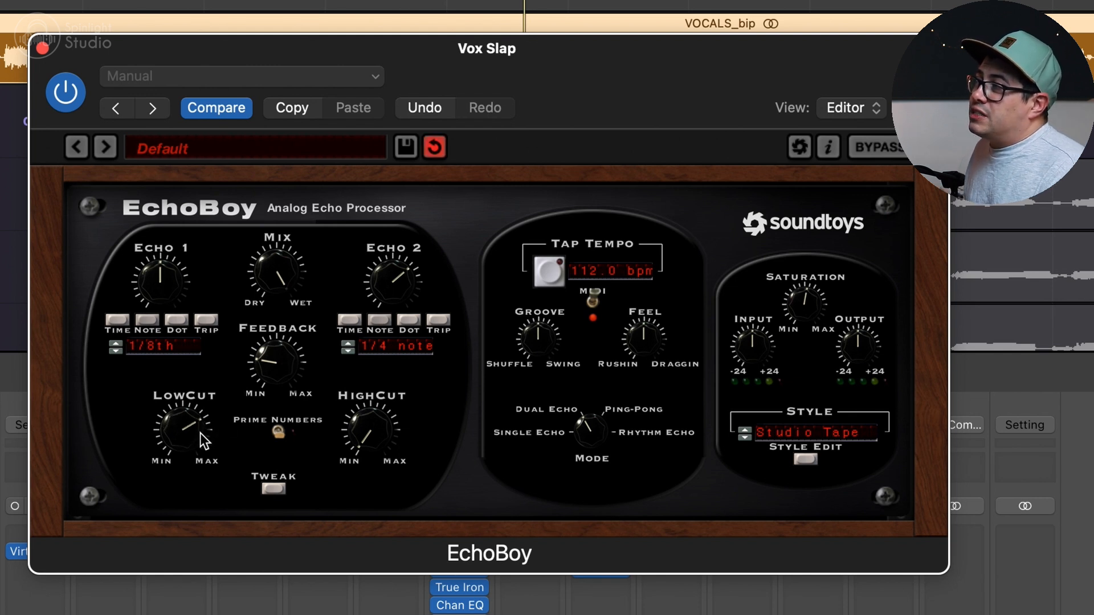